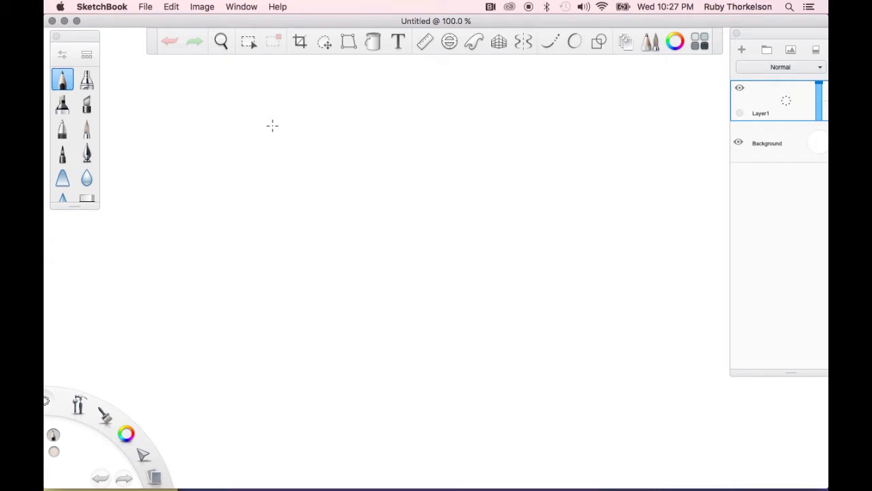
Save the blank canvas as Rogers2 in JPEG format on the Desktop
left_click(145, 7)
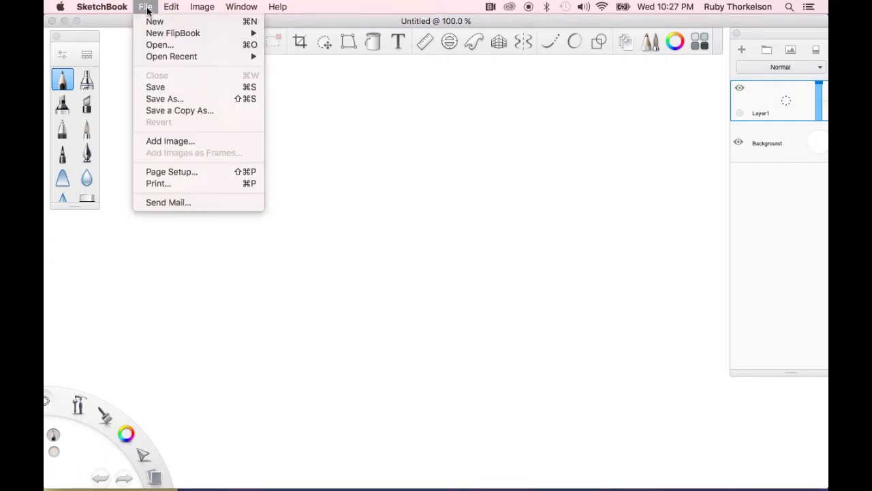
left_click(152, 99)
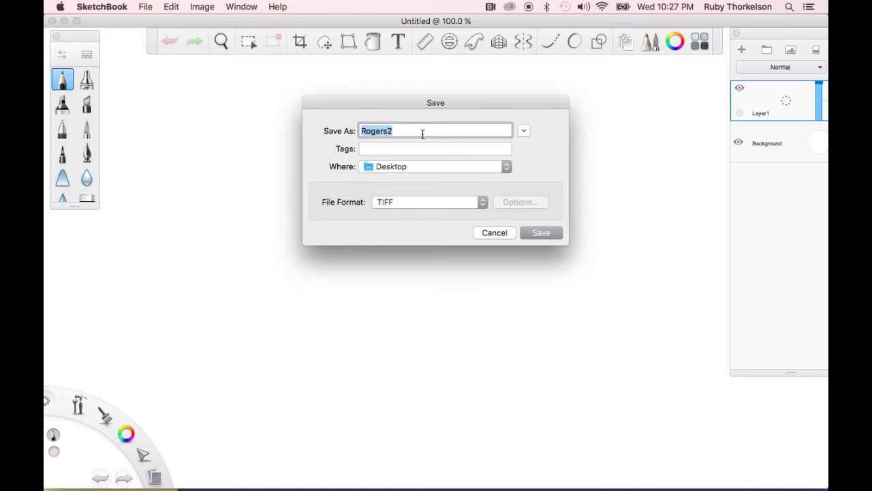
left_click(399, 130)
left_click(433, 209)
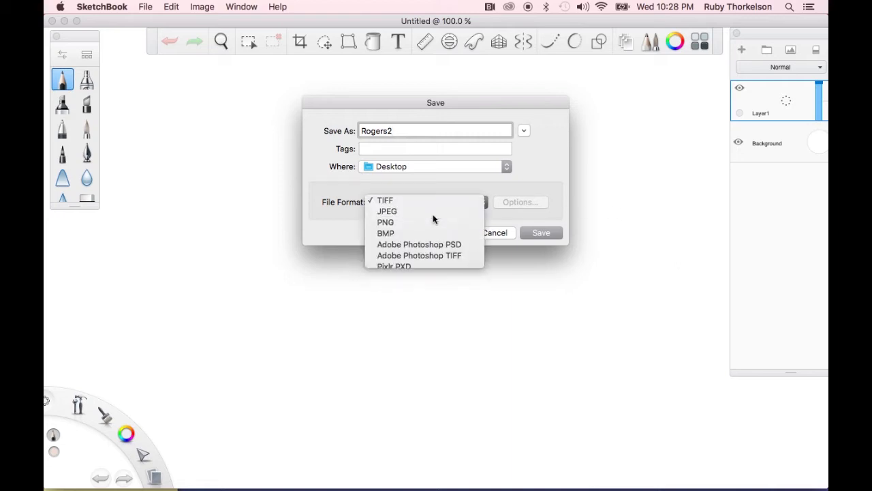
left_click(433, 214)
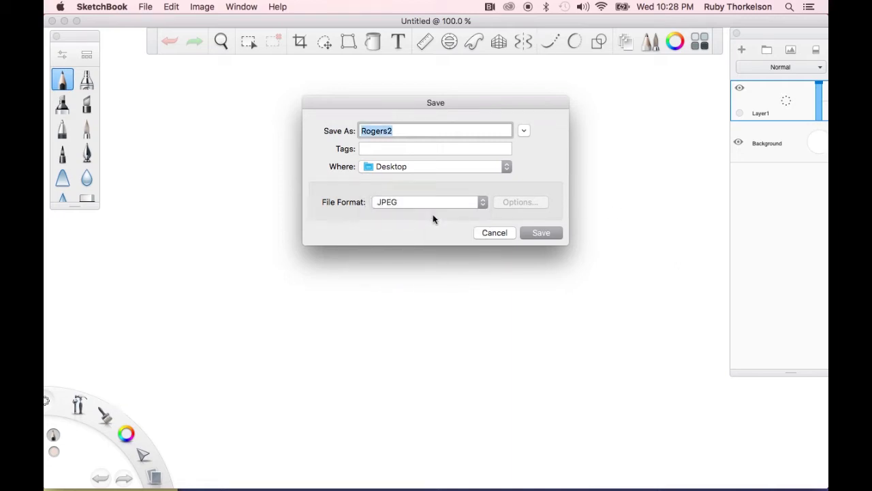
left_click(408, 169)
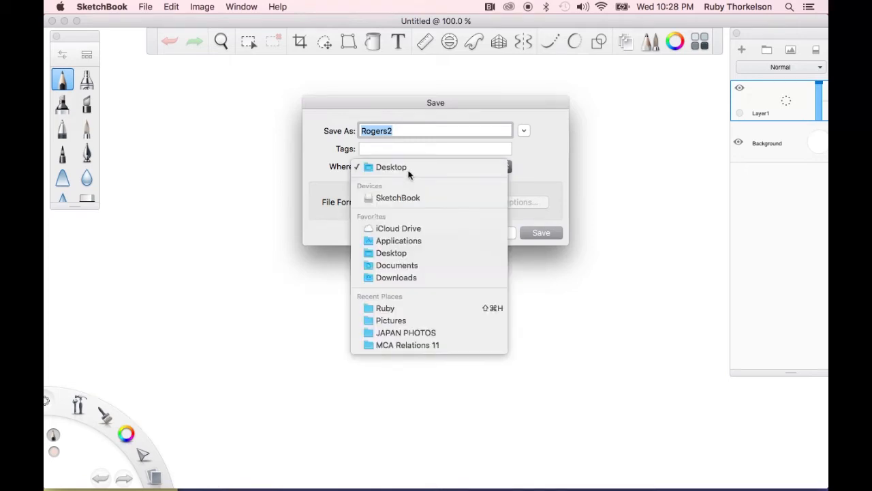
left_click(409, 168)
left_click(533, 236)
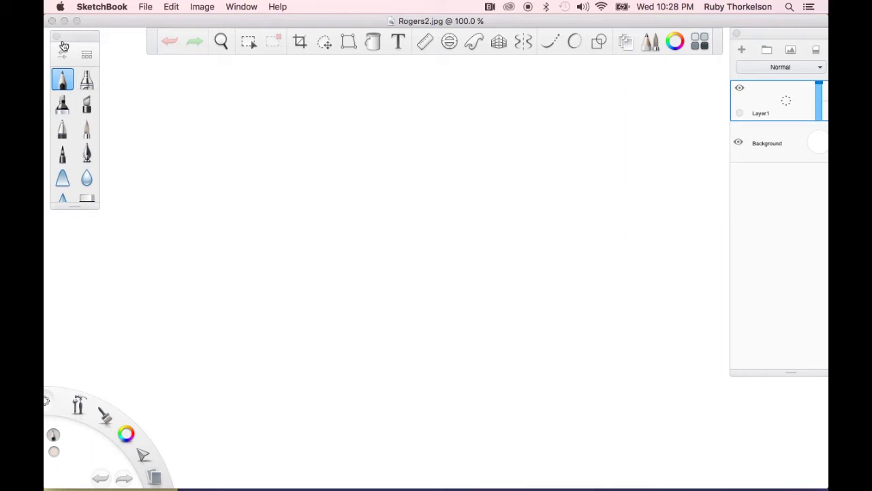
Open the Copic Library and browse its yellow and RV colour families
left_click_drag(78, 39, 81, 44)
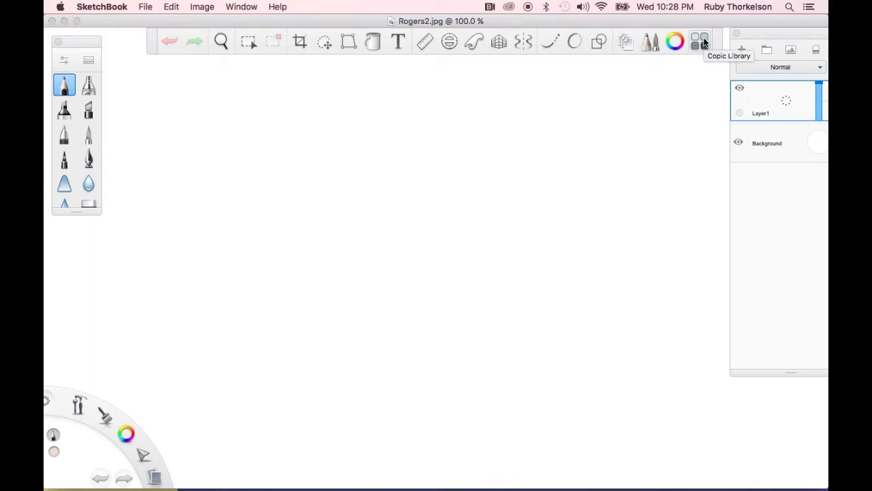
left_click(701, 43)
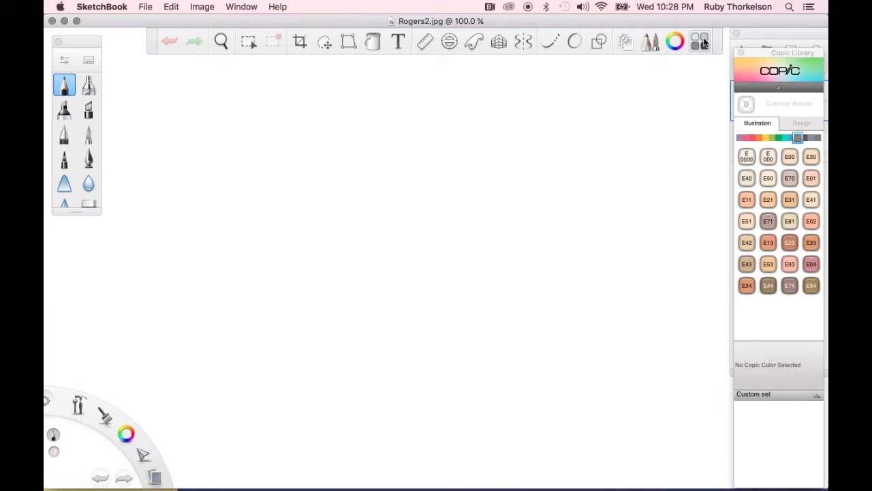
left_click(768, 135)
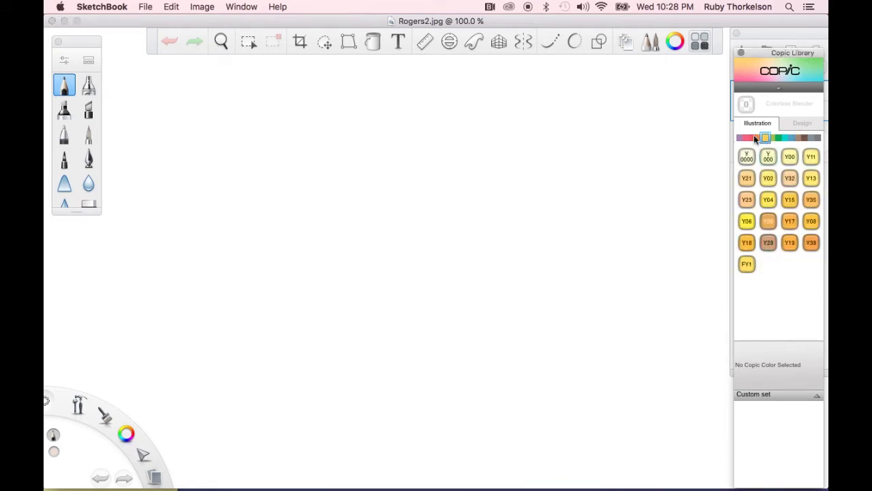
left_click(751, 139)
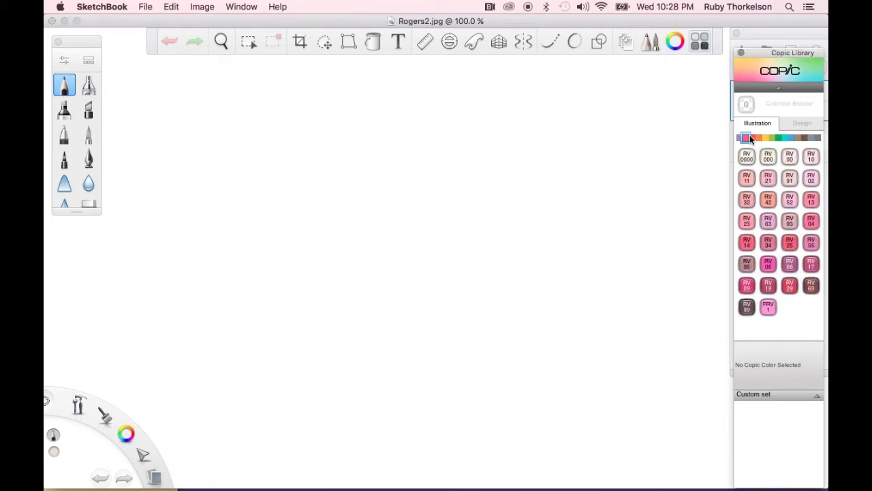
Open the Color Editor and pick a bright pink of about R 251, G 15, B 156
left_click(673, 40)
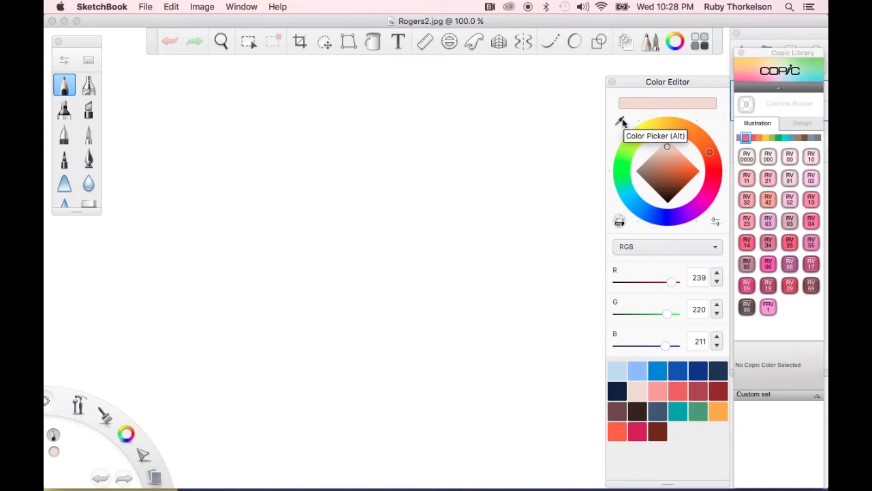
left_click(709, 196)
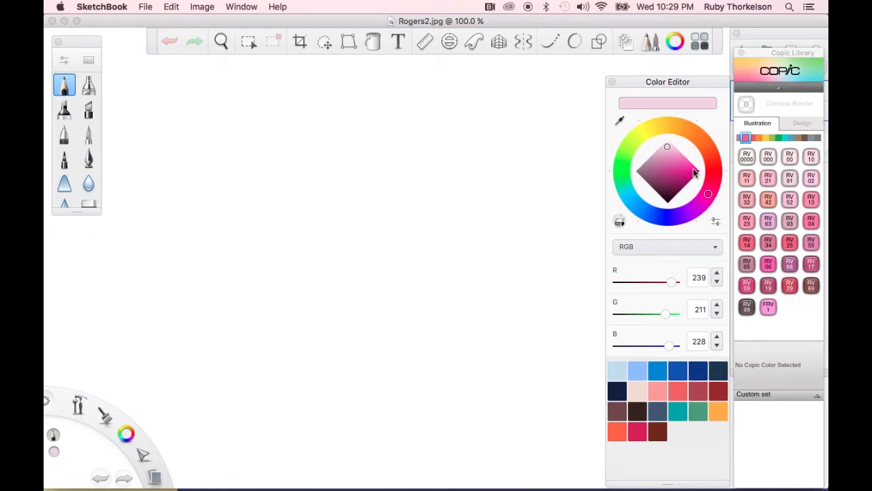
left_click_drag(668, 148, 695, 173)
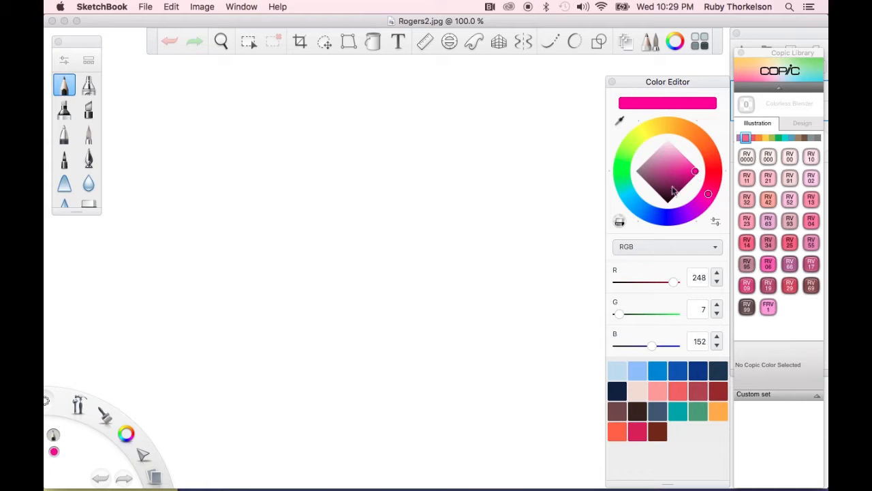
left_click(669, 196)
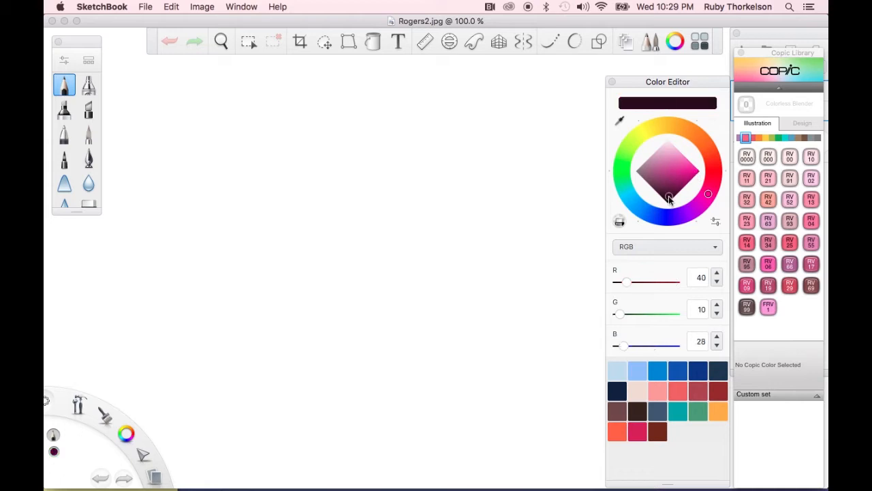
left_click_drag(669, 194, 670, 185)
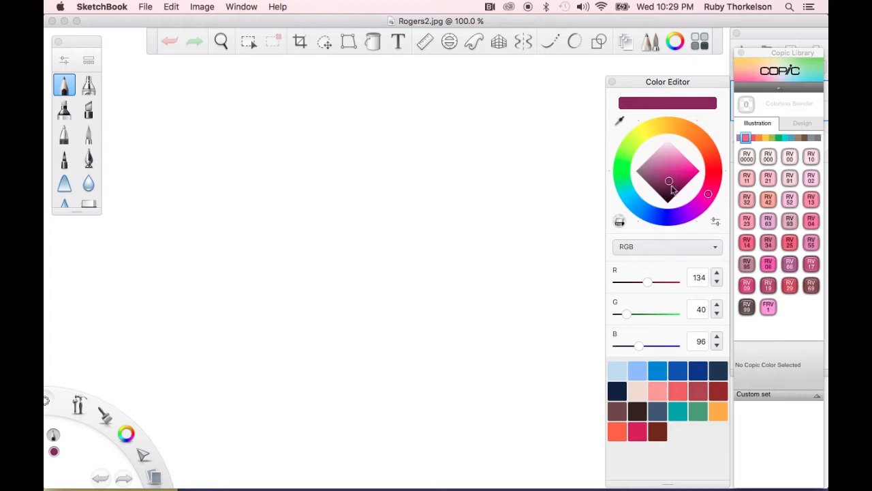
left_click(669, 147)
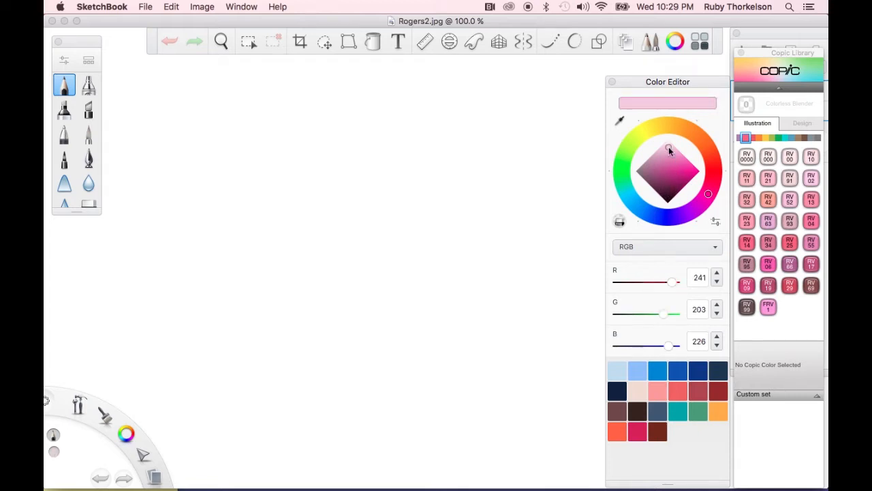
left_click(667, 152)
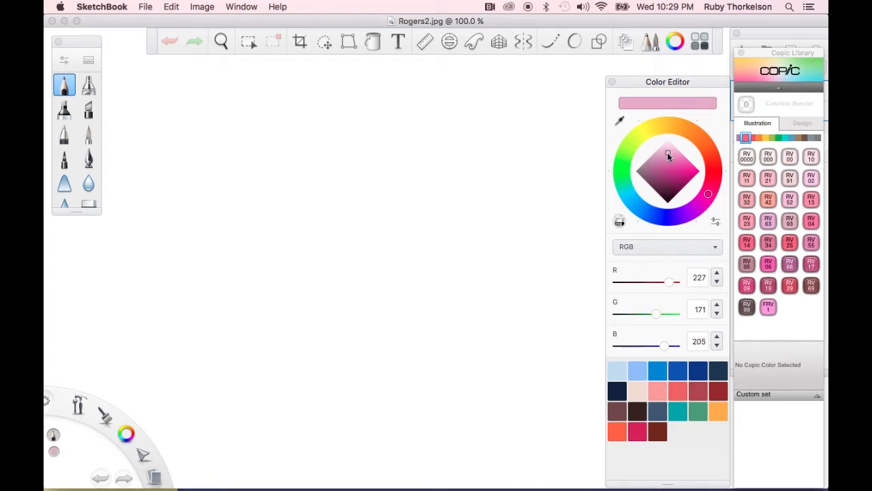
left_click(670, 143)
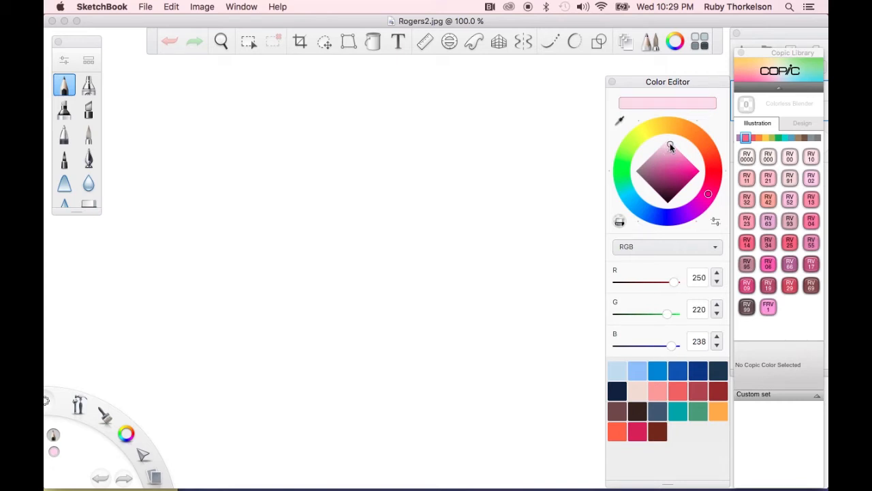
left_click(690, 170)
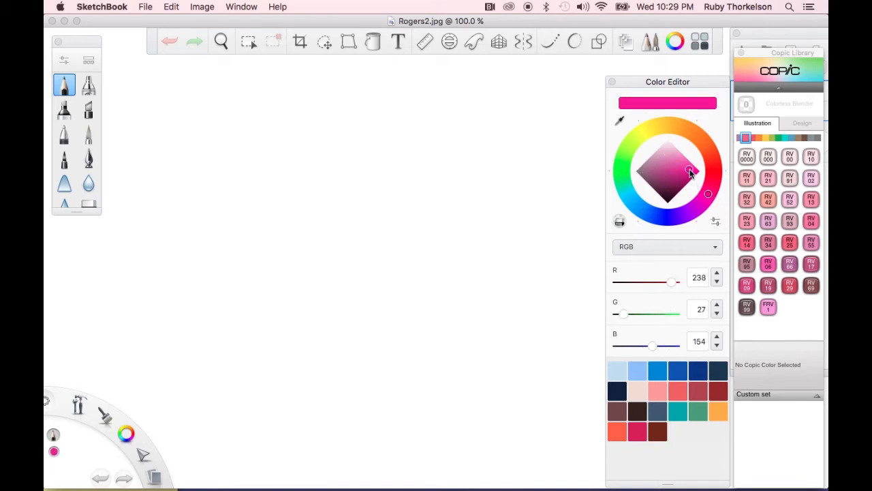
left_click(695, 170)
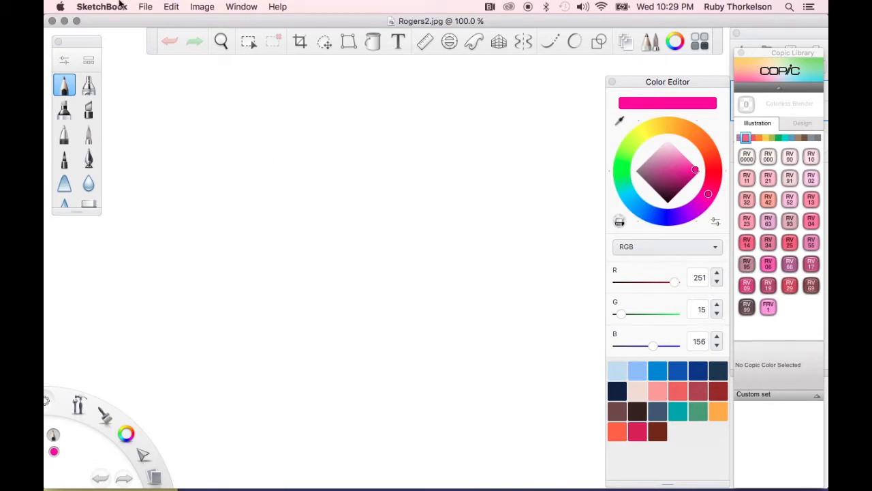
Select the Pencil and draw a wavy pink stroke across the upper part of the canvas
left_click(69, 86)
mouse_move(175, 124)
left_mouse_down()
mouse_move(188, 116)
mouse_move(210, 129)
mouse_move(267, 112)
mouse_move(324, 147)
mouse_move(370, 131)
mouse_move(443, 124)
mouse_move(467, 150)
left_mouse_up()
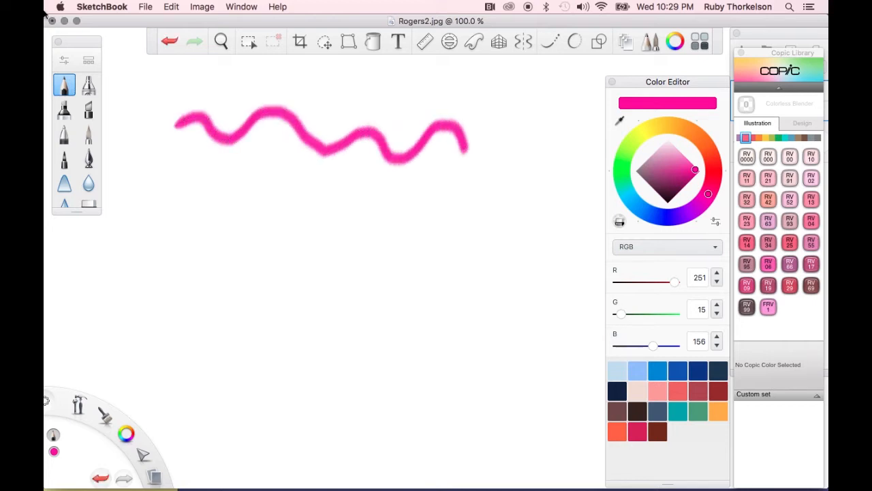
Reduce the pencil's Hardness/Size to 2.0 in Brush Properties and draw a thin wavy line below the first stroke
left_click(65, 62)
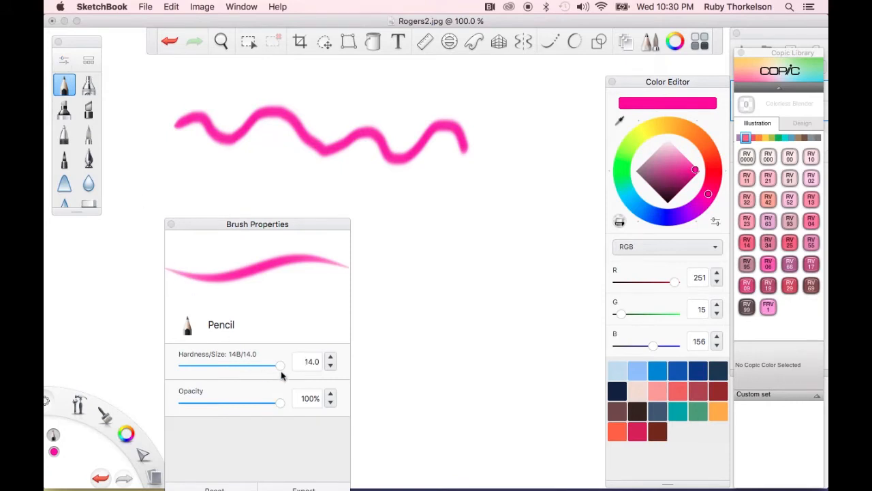
left_click_drag(279, 370, 196, 366)
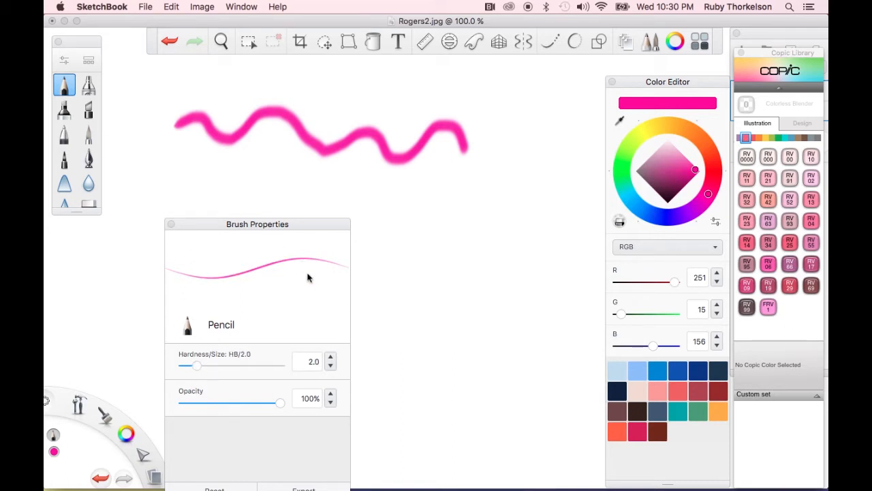
mouse_move(184, 183)
left_mouse_down()
mouse_move(222, 165)
mouse_move(272, 180)
mouse_move(290, 168)
mouse_move(347, 198)
mouse_move(385, 182)
mouse_move(412, 225)
left_mouse_up()
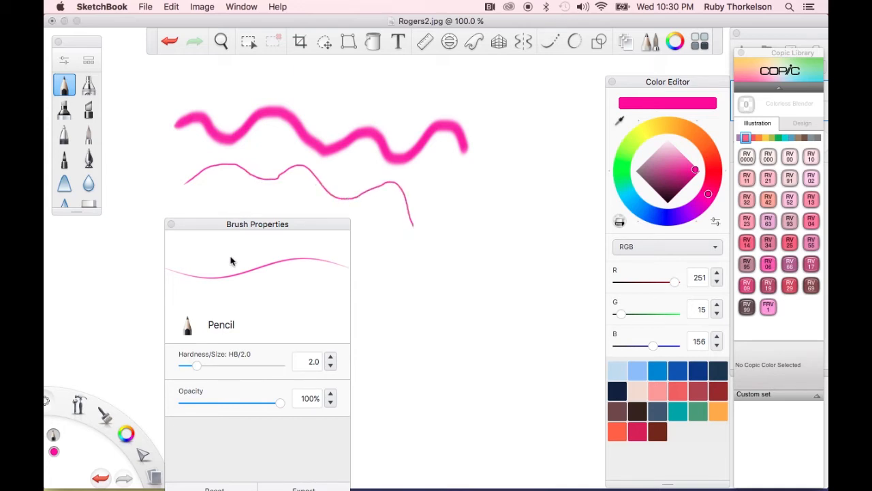
Switch to the Airbrush, pick a yellow-orange colour, and spray a broad yellow wash over the canvas
left_click(89, 82)
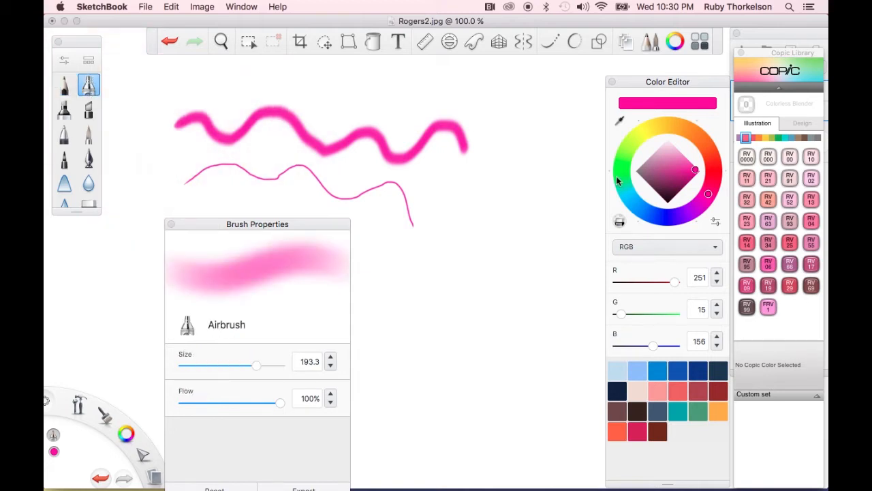
left_click(673, 128)
mouse_move(128, 155)
left_mouse_down()
mouse_move(138, 177)
mouse_move(172, 146)
mouse_move(248, 157)
mouse_move(310, 150)
mouse_move(366, 168)
mouse_move(462, 170)
mouse_move(548, 193)
mouse_move(529, 316)
left_mouse_up()
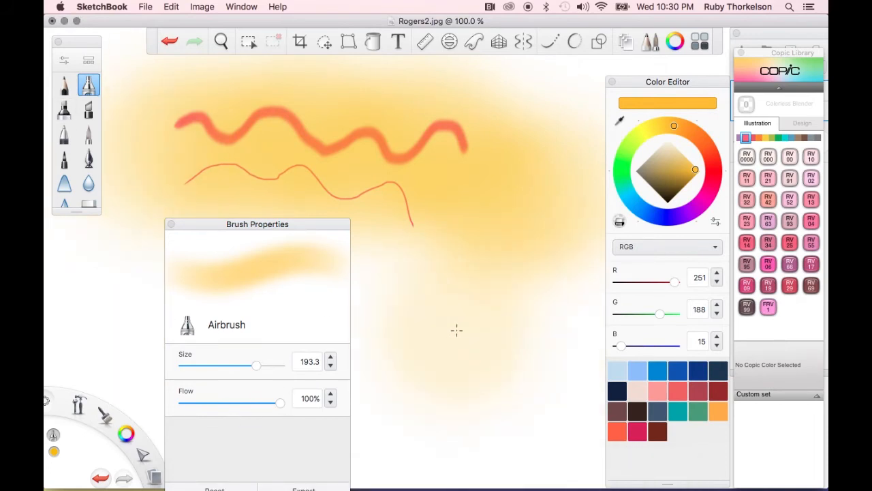
Pick a cyan colour and spray a cyan patch across the lower middle of the canvas
left_click(628, 194)
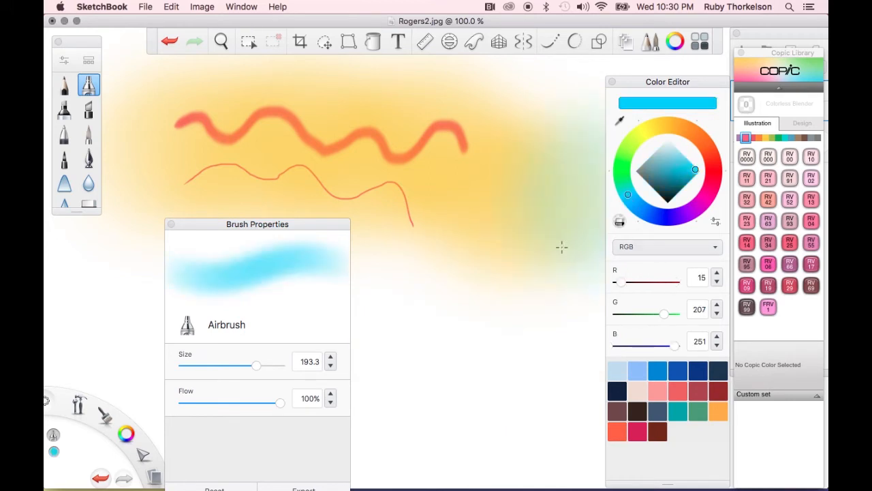
mouse_move(536, 278)
left_mouse_down()
mouse_move(200, 229)
mouse_move(106, 247)
mouse_move(82, 270)
mouse_move(481, 265)
left_mouse_up()
Spray two more cyan strokes across the canvas
mouse_move(530, 236)
left_mouse_down()
mouse_move(311, 186)
mouse_move(372, 192)
mouse_move(124, 173)
left_mouse_up()
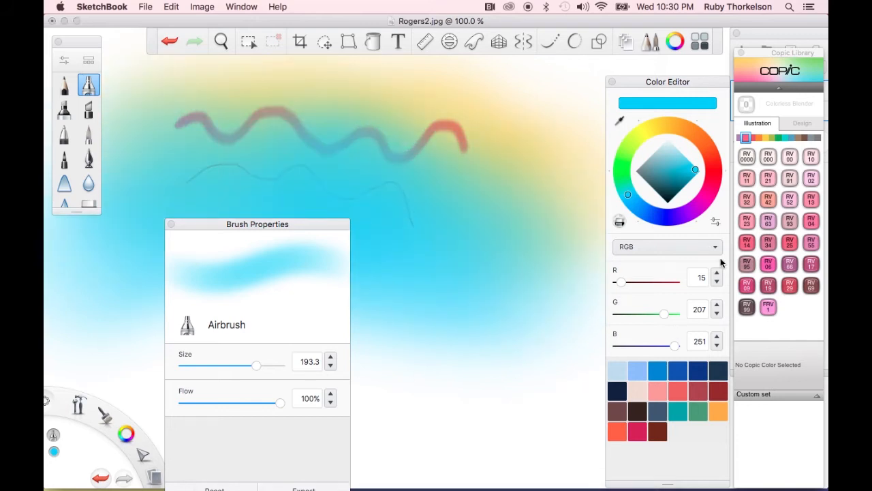
mouse_move(466, 400)
left_mouse_down()
mouse_move(497, 325)
mouse_move(485, 319)
mouse_move(523, 342)
left_mouse_up()
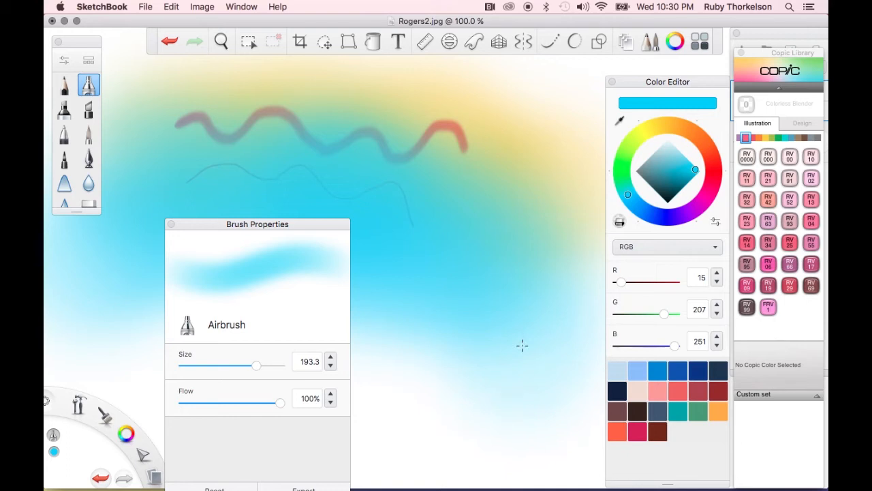
Undo the last two cyan strokes, redo one, and undo it again
key("super+z")
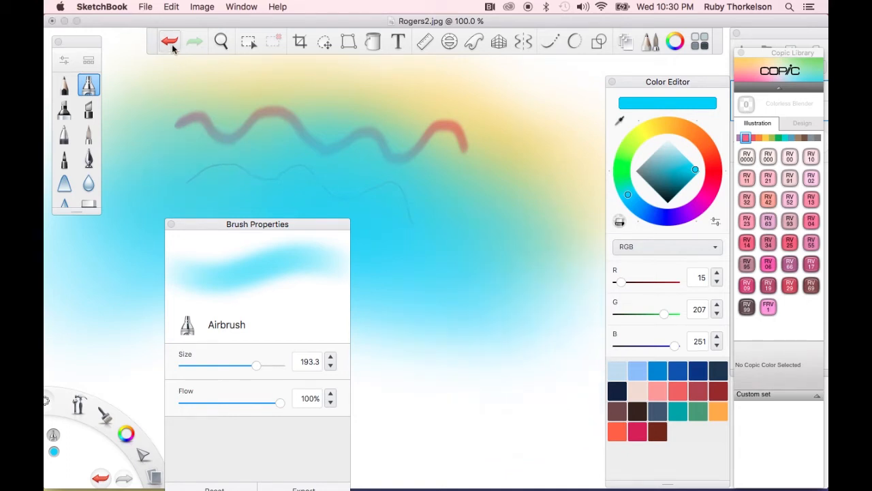
left_click(173, 45)
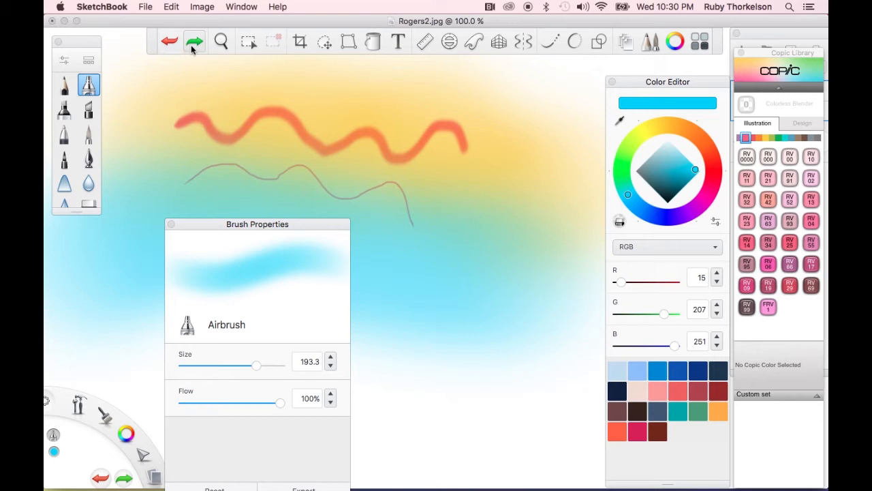
left_click(193, 43)
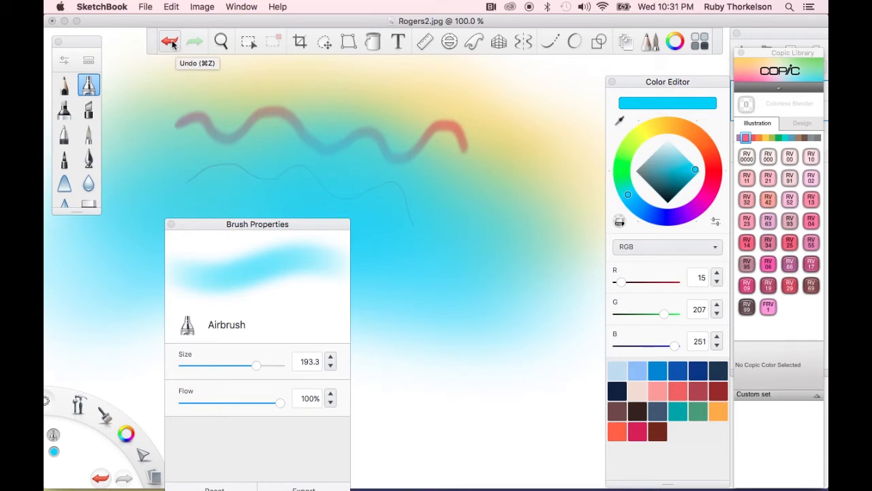
left_click(170, 42)
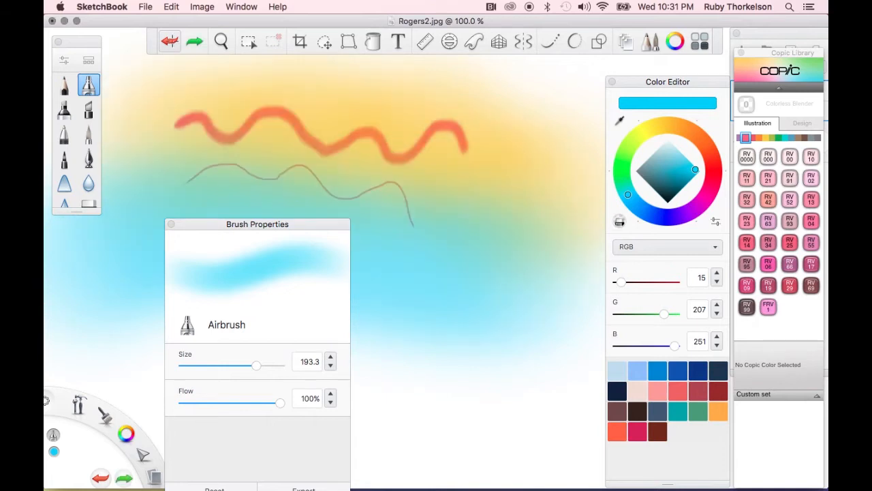
Switch to the Marker and reduce its size to 13.8
left_click(65, 109)
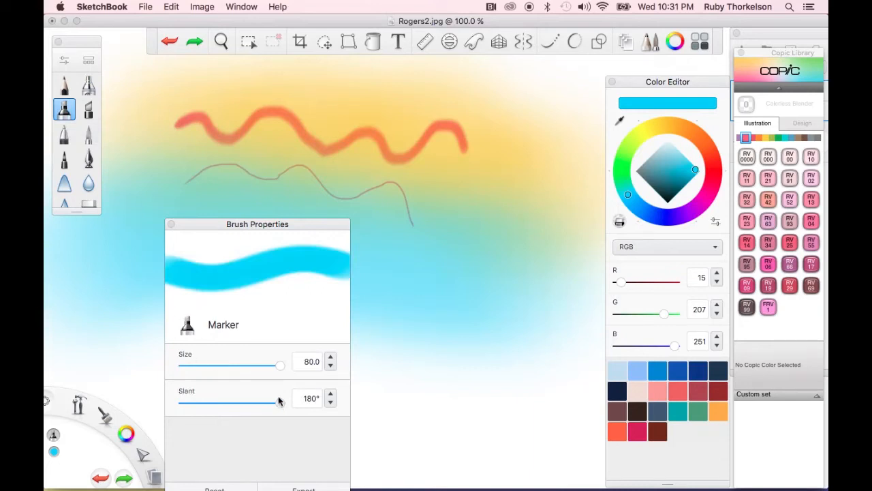
left_click_drag(280, 366, 200, 366)
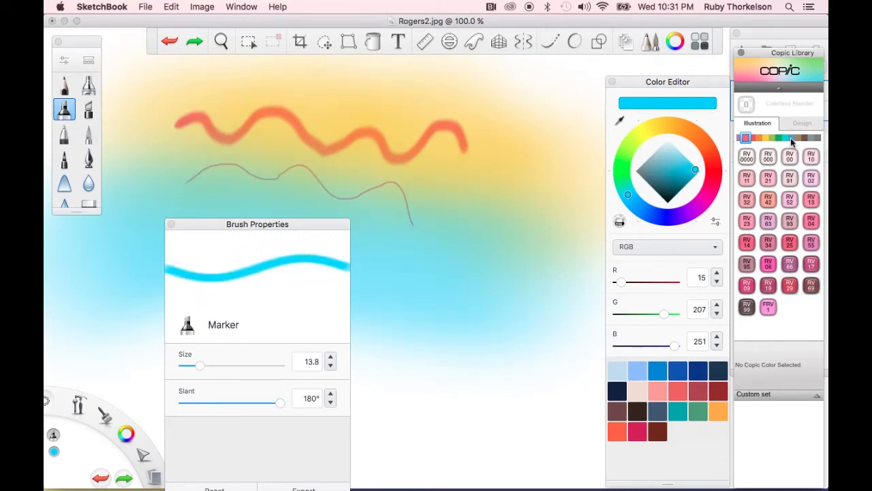
Pick the Copic YG09 Lettuce Green colour, scribble a large green marker loop across the canvas, and undo it
left_click(775, 139)
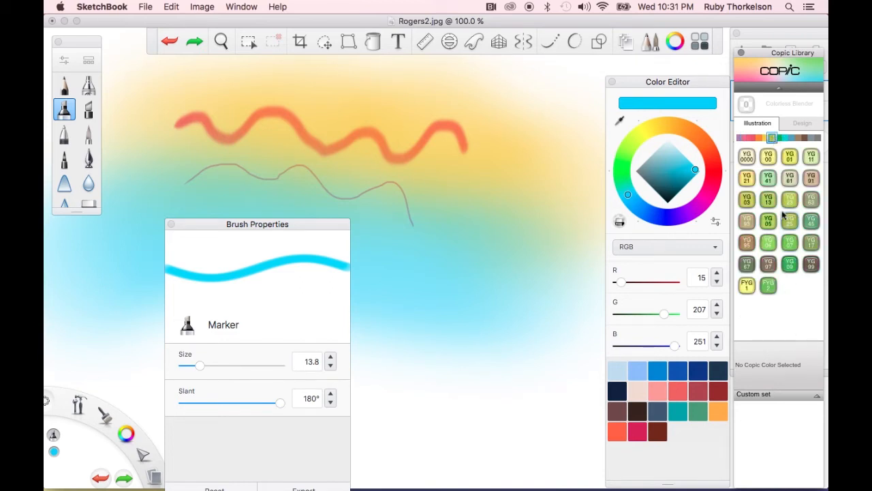
left_click(790, 264)
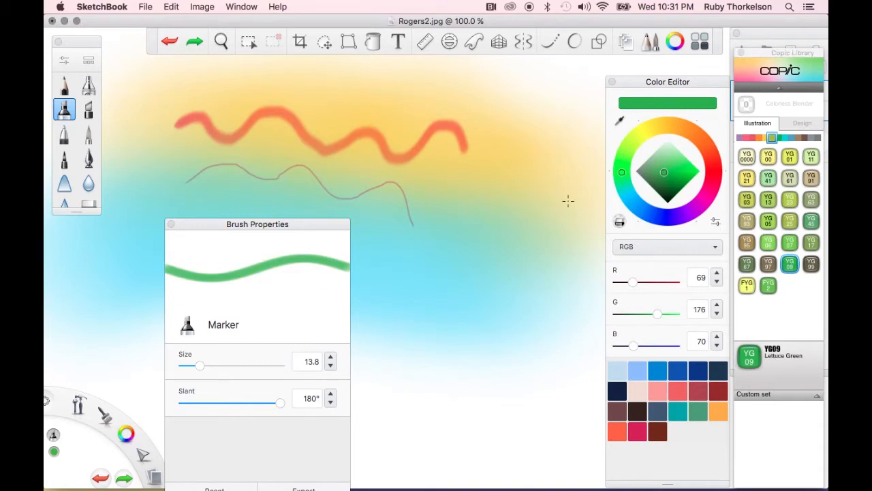
mouse_move(536, 82)
left_mouse_down()
mouse_move(501, 105)
mouse_move(494, 144)
mouse_move(520, 172)
mouse_move(465, 210)
mouse_move(445, 252)
mouse_move(500, 285)
mouse_move(441, 318)
mouse_move(488, 366)
mouse_move(423, 390)
mouse_move(438, 417)
mouse_move(388, 434)
mouse_move(491, 439)
mouse_move(494, 347)
mouse_move(431, 244)
mouse_move(549, 177)
mouse_move(467, 300)
mouse_move(336, 204)
mouse_move(309, 139)
mouse_move(220, 101)
mouse_move(239, 107)
mouse_move(216, 160)
mouse_move(127, 275)
mouse_move(84, 304)
mouse_move(348, 184)
mouse_move(304, 212)
mouse_move(271, 188)
mouse_move(523, 165)
mouse_move(325, 313)
mouse_move(446, 359)
mouse_move(541, 364)
mouse_move(561, 396)
left_mouse_up()
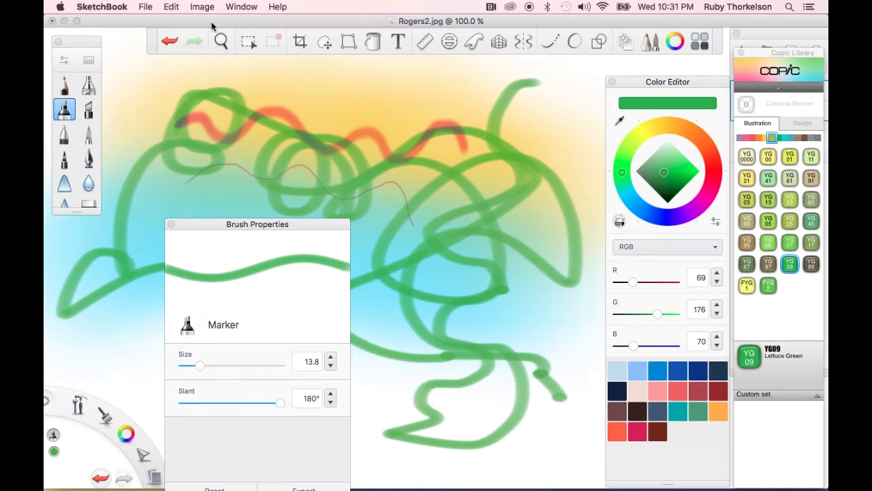
left_click(167, 43)
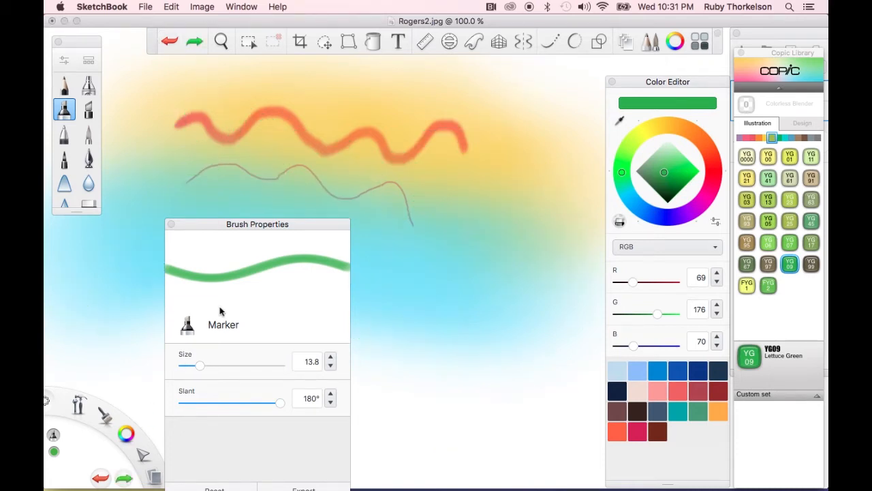
Reduce the Marker size to 3.1 and draw two thin green zigzag lines across the canvas
left_click_drag(201, 367, 187, 370)
mouse_move(424, 101)
left_mouse_down()
mouse_move(461, 115)
mouse_move(434, 162)
mouse_move(445, 219)
mouse_move(500, 255)
mouse_move(445, 351)
mouse_move(418, 409)
left_mouse_up()
mouse_move(255, 113)
left_mouse_down()
mouse_move(325, 88)
mouse_move(365, 147)
mouse_move(399, 169)
left_mouse_up()
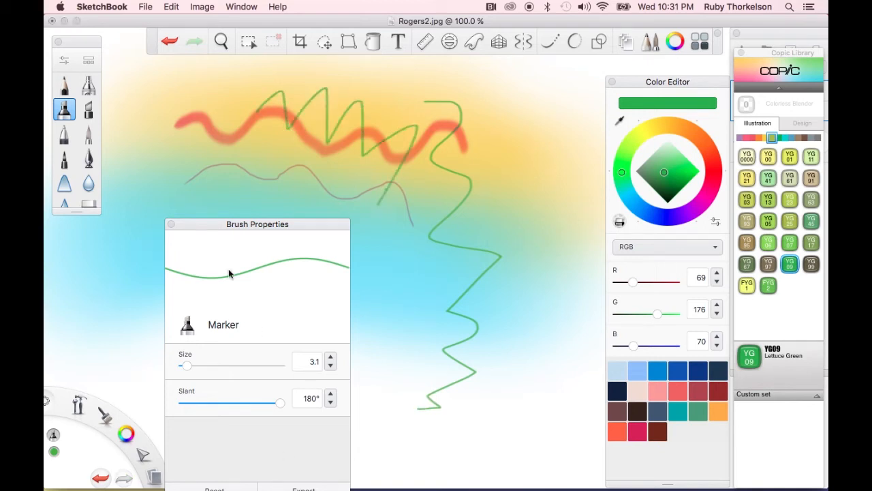
Move the Brush Properties panel aside, open the Brush Library, and switch to the Paint Splatter 1 brush
mouse_move(225, 229)
left_mouse_down()
mouse_move(131, 227)
mouse_move(114, 238)
left_mouse_up()
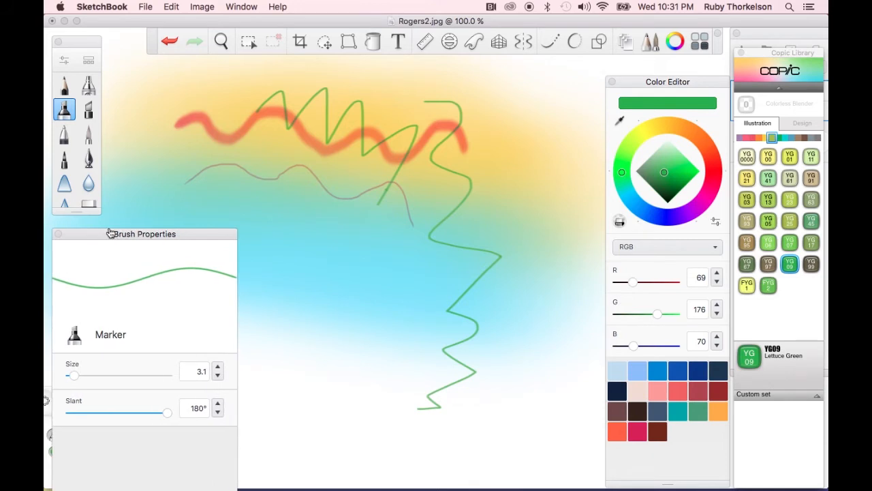
left_click(88, 61)
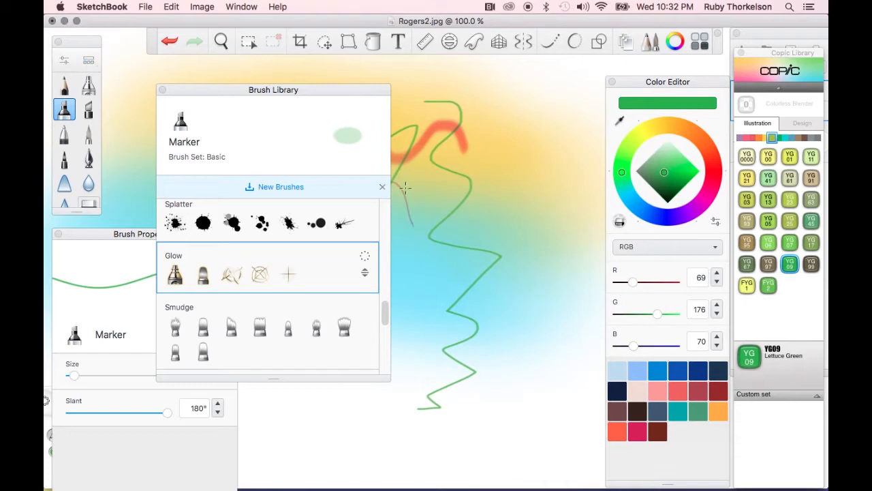
mouse_move(267, 91)
left_mouse_down()
mouse_move(164, 111)
mouse_move(171, 107)
mouse_move(172, 116)
left_mouse_up()
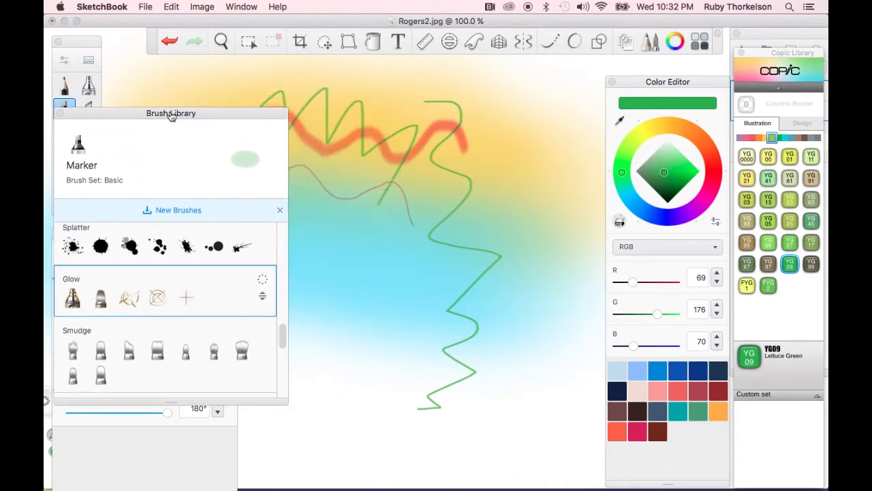
left_click(73, 246)
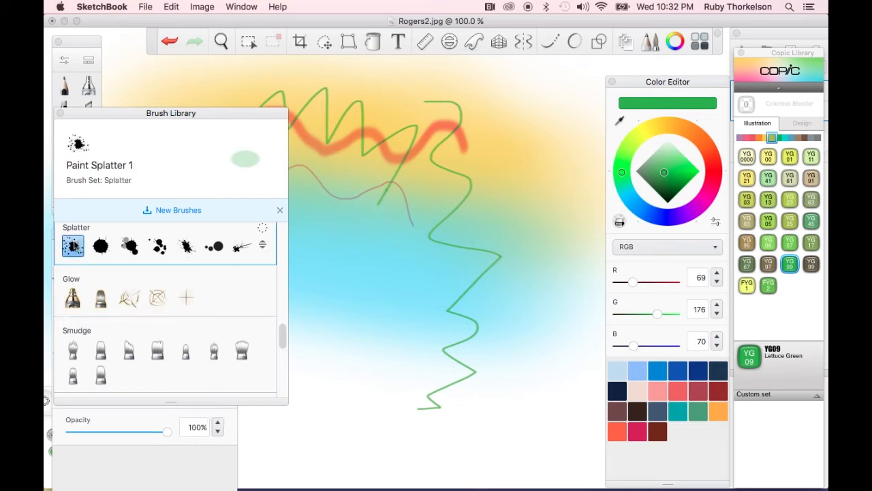
Stamp four green paint splatters around the middle of the canvas
left_click(349, 282)
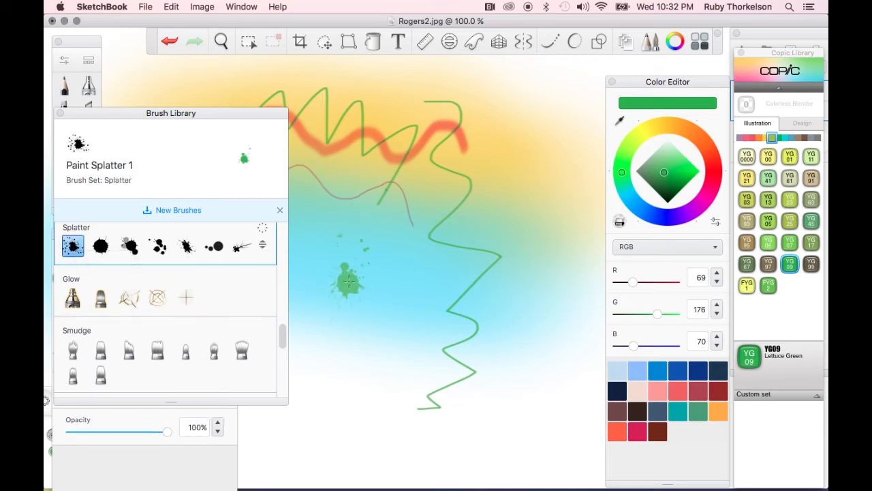
left_click(456, 269)
left_click(428, 326)
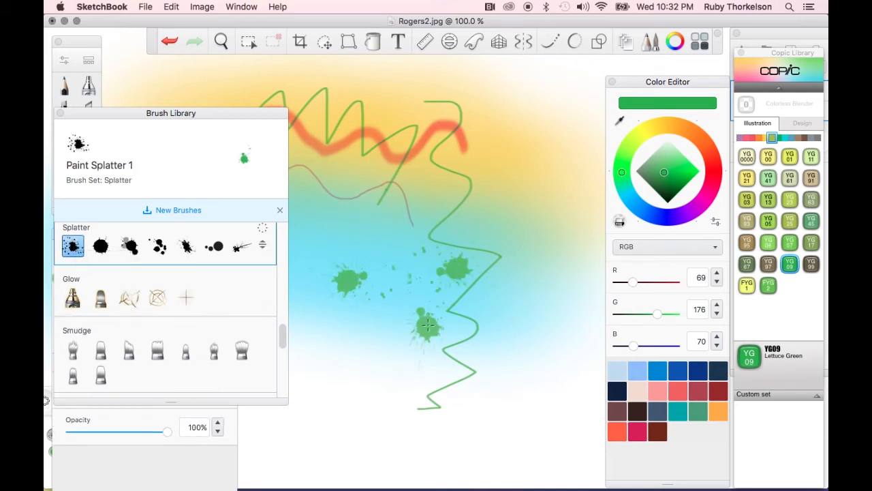
left_click(360, 361)
Pick a light blue swatch, switch to the Glow Brush, and paint three glowing strokes down the right side
left_click(640, 368)
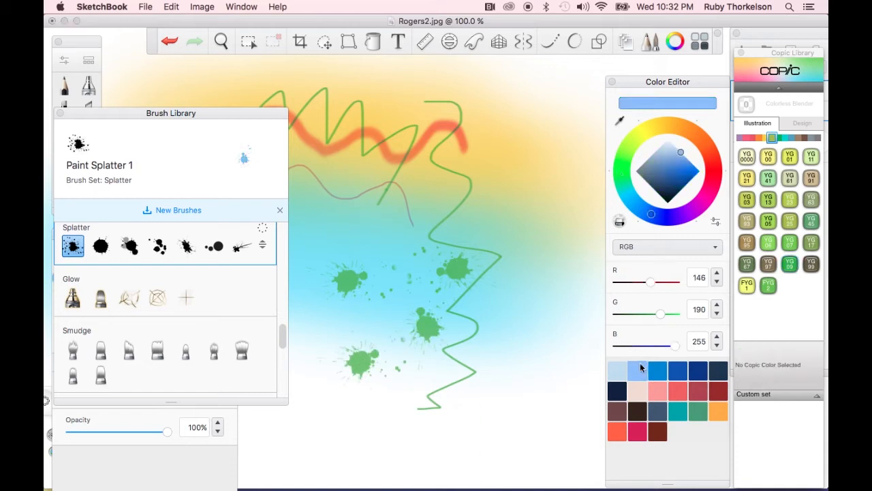
left_click(72, 300)
mouse_move(416, 153)
left_mouse_down()
mouse_move(469, 156)
mouse_move(503, 176)
left_mouse_up()
mouse_move(539, 217)
left_mouse_down()
mouse_move(522, 220)
mouse_move(462, 281)
left_mouse_up()
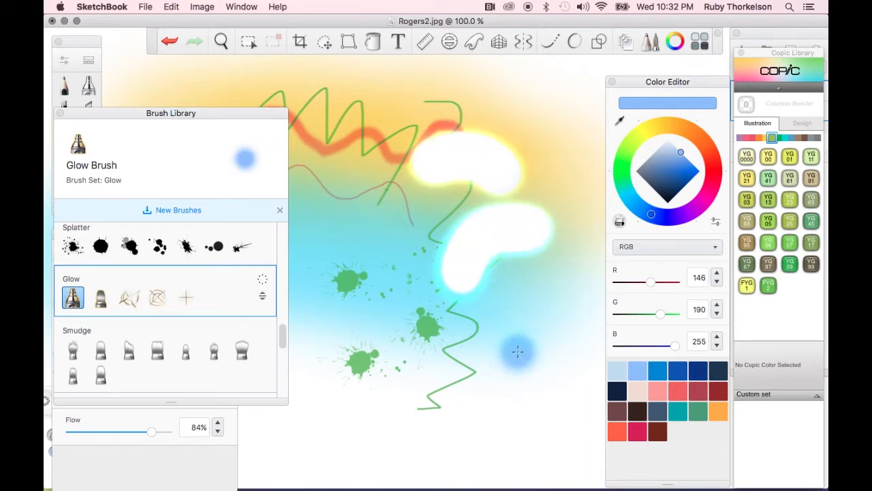
mouse_move(516, 347)
left_mouse_down()
mouse_move(512, 372)
mouse_move(443, 415)
left_mouse_up()
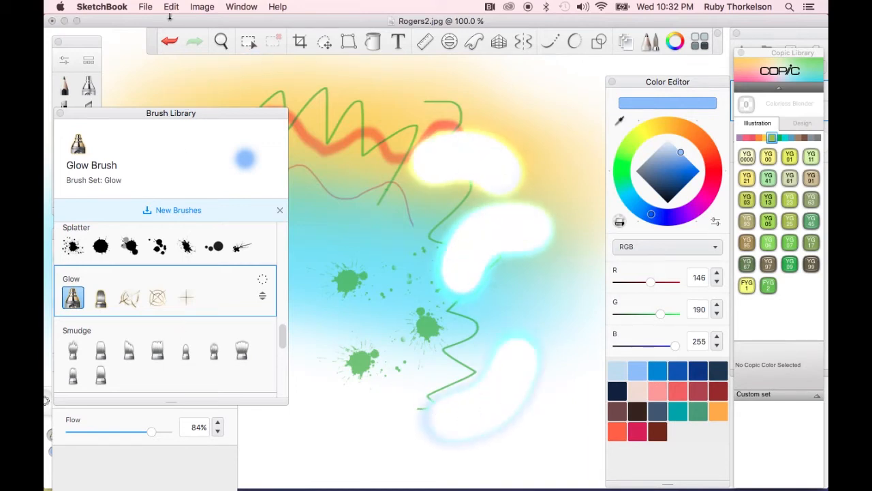
Reposition the Brush Library, reopen Brush Properties, and set the Glow Brush size to 4.6
mouse_move(131, 117)
left_mouse_down()
mouse_move(158, 109)
mouse_move(201, 69)
mouse_move(180, 63)
left_mouse_up()
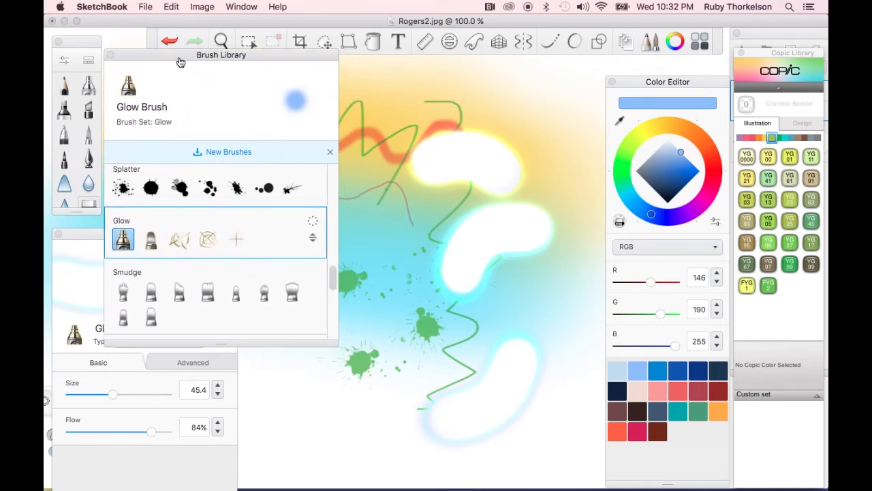
left_click(64, 62)
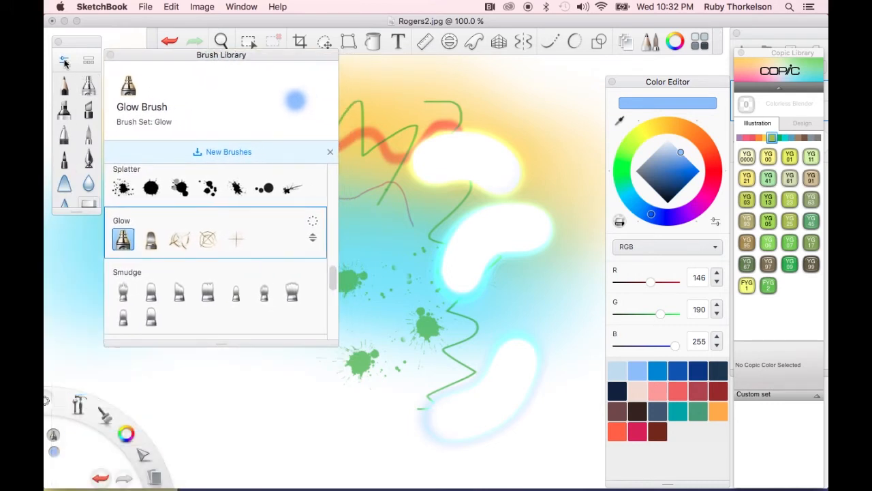
left_click(65, 62)
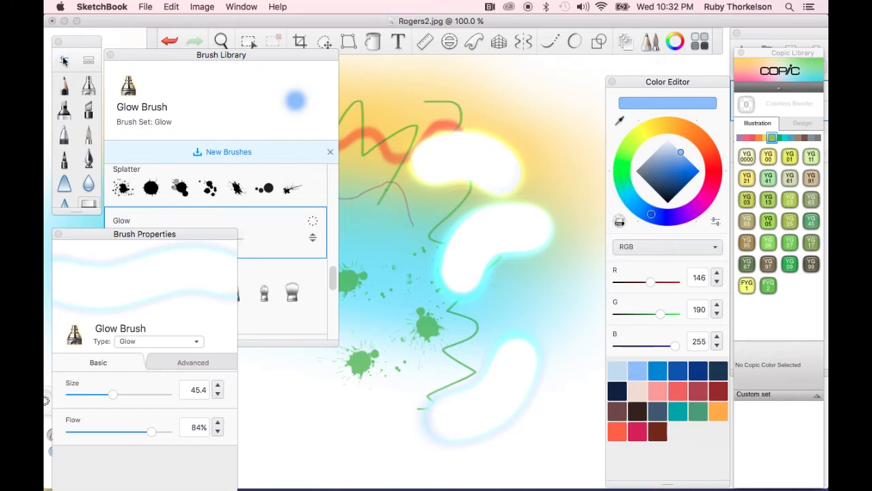
left_click_drag(113, 395, 73, 396)
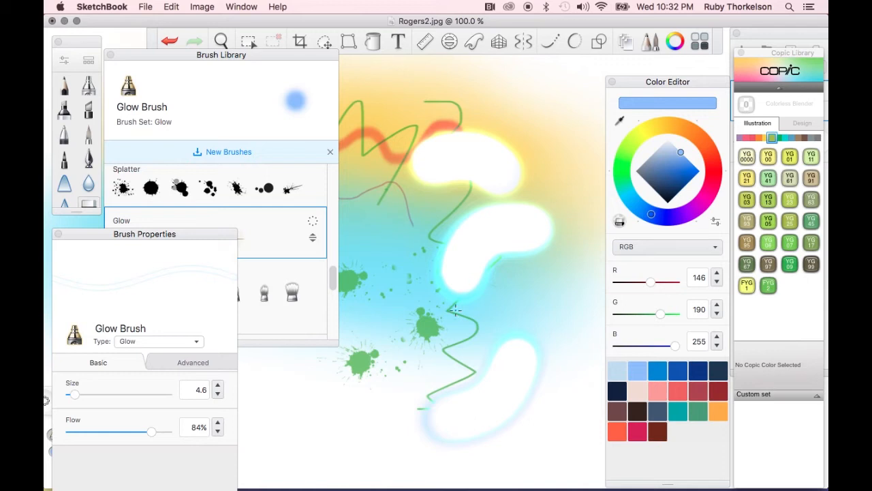
Undo the three glow strokes and scribble a large looping stroke with the Glow Wispy brush over the centre
key("super+z")
key("super+z")
key("super+z")
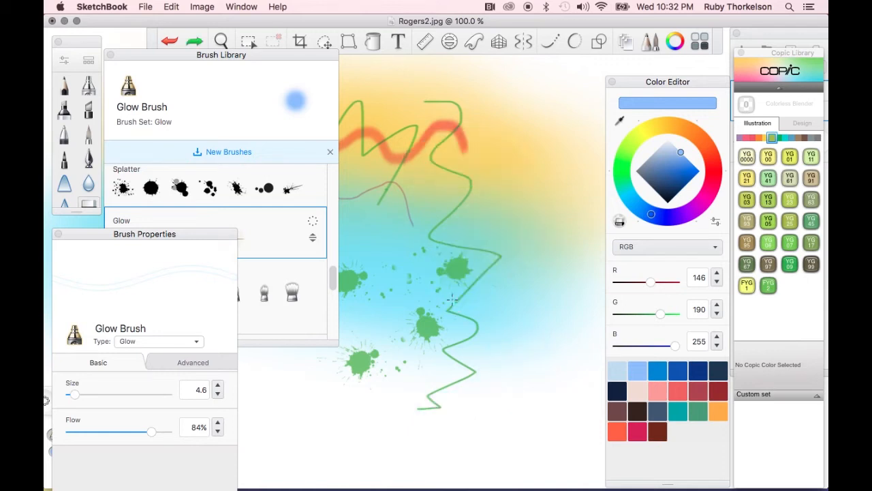
mouse_move(393, 257)
left_mouse_down()
mouse_move(416, 260)
mouse_move(413, 287)
mouse_move(473, 321)
mouse_move(450, 360)
left_mouse_up()
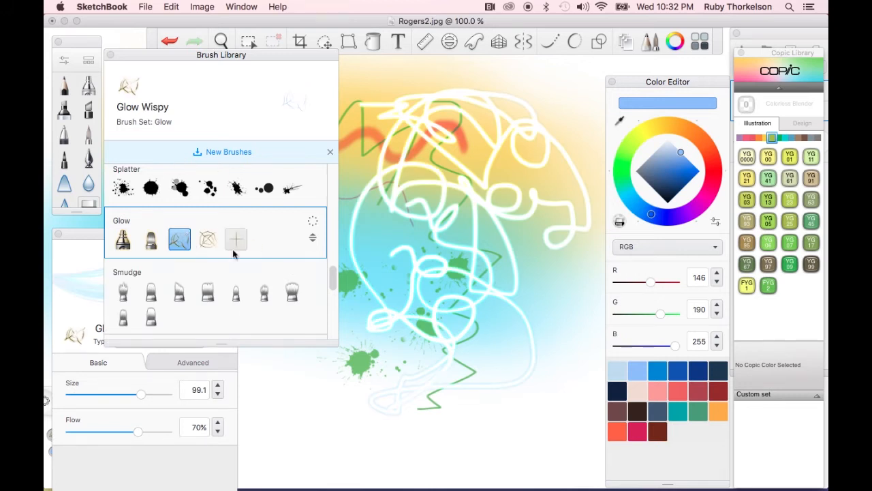
Pick an orange swatch and paint two sweeping wispy glow strokes across the canvas
left_click(719, 410)
mouse_move(389, 88)
left_mouse_down()
mouse_move(409, 144)
mouse_move(460, 193)
mouse_move(489, 244)
mouse_move(423, 288)
mouse_move(375, 385)
mouse_move(325, 389)
mouse_move(535, 366)
mouse_move(577, 232)
mouse_move(558, 145)
mouse_move(399, 325)
mouse_move(368, 265)
left_mouse_up()
left_click_drag(280, 395, 518, 464)
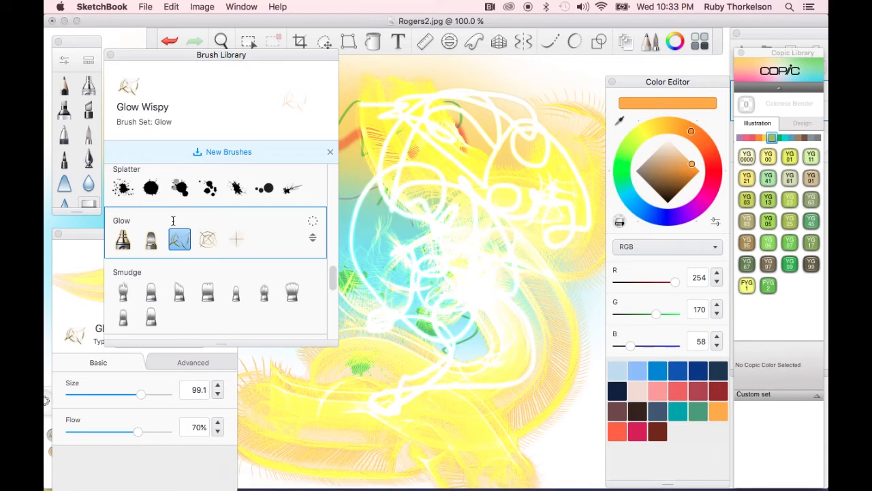
Switch to the Pastel Soft Wash brush, pick a red swatch, and brush a soft red wash along the lower canvas
scroll(243, 247, "down", 1)
scroll(242, 247, "down", 5)
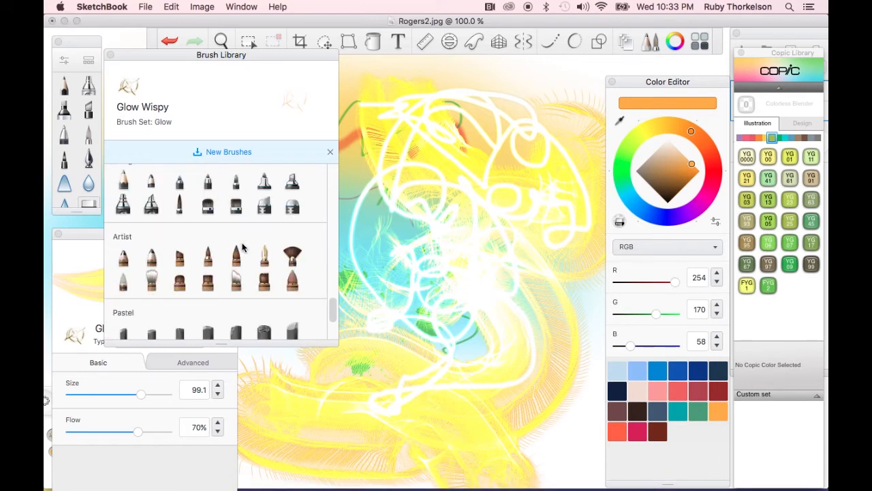
scroll(243, 247, "down", 2)
left_click(152, 308)
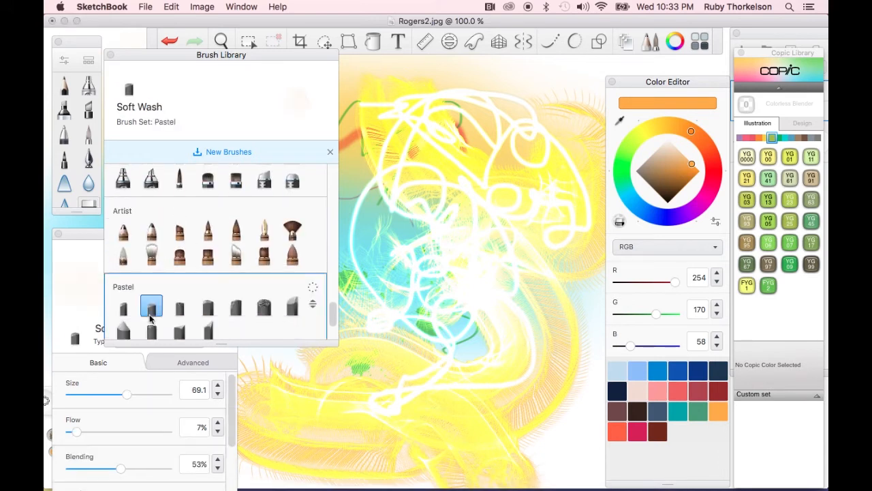
left_click(673, 371)
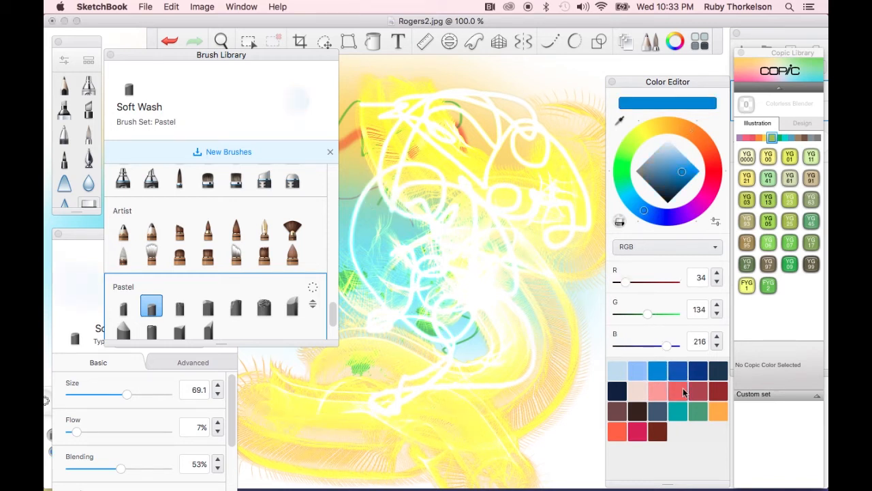
left_click(681, 390)
mouse_move(572, 427)
left_mouse_down()
mouse_move(588, 454)
mouse_move(581, 433)
mouse_move(539, 445)
mouse_move(515, 370)
mouse_move(372, 414)
mouse_move(381, 450)
mouse_move(423, 478)
left_mouse_up()
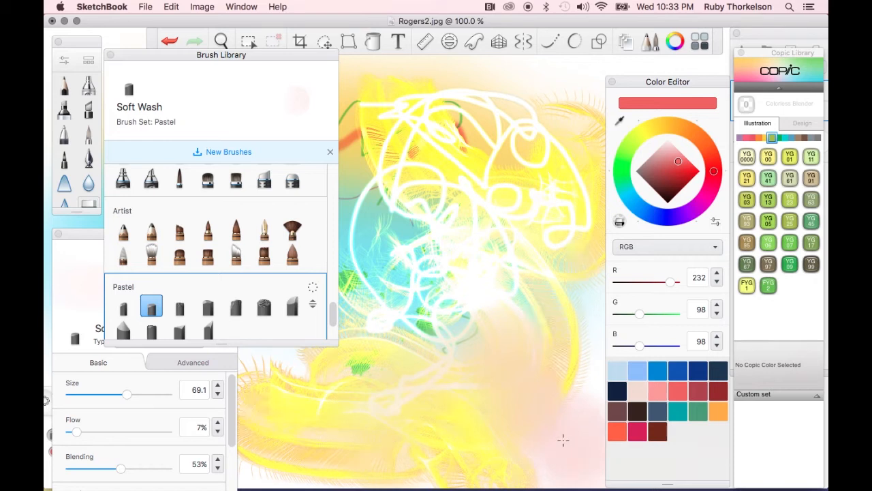
Switch to the Pencil, sample the cyan canvas colour, and scribble cyan pencil loops over the centre
left_click(64, 86)
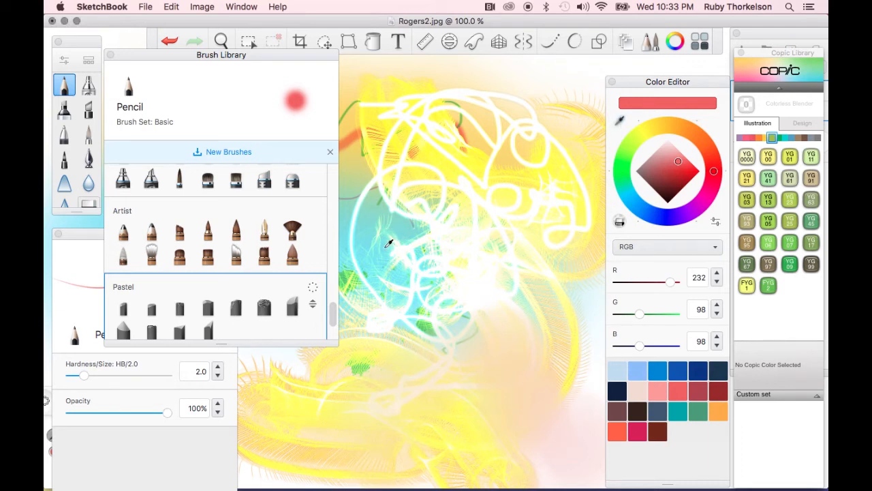
left_click(385, 247)
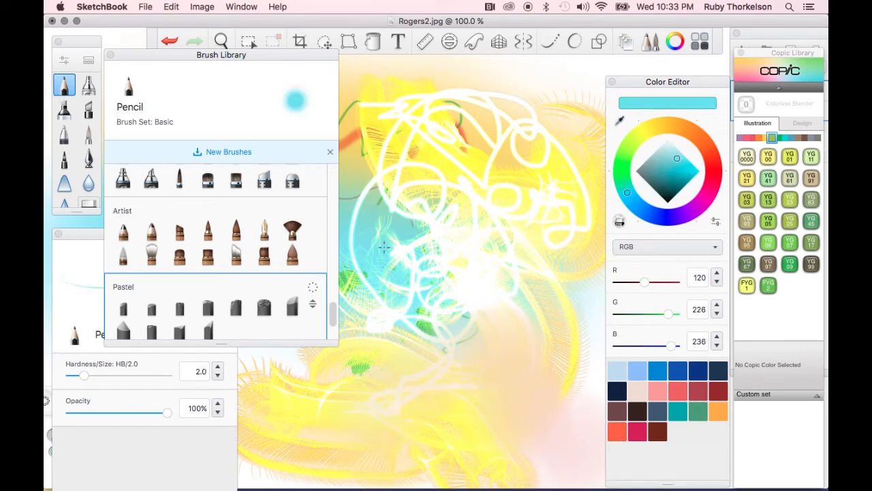
mouse_move(461, 119)
left_mouse_down()
mouse_move(535, 137)
mouse_move(559, 185)
mouse_move(450, 326)
mouse_move(476, 389)
mouse_move(331, 396)
mouse_move(380, 411)
mouse_move(382, 362)
mouse_move(494, 259)
mouse_move(518, 304)
mouse_move(510, 331)
mouse_move(565, 425)
mouse_move(575, 385)
left_mouse_up()
Move the Brush Library panel down and draw two more cyan pencil strokes across the upper left
mouse_move(248, 60)
left_mouse_down()
mouse_move(224, 71)
mouse_move(176, 249)
mouse_move(148, 251)
left_mouse_up()
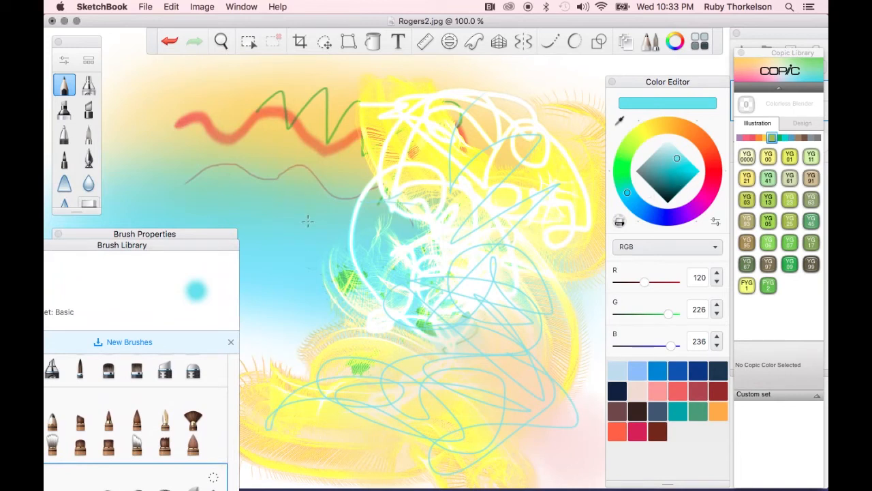
mouse_move(431, 246)
left_mouse_down()
mouse_move(478, 204)
mouse_move(382, 116)
mouse_move(216, 216)
left_mouse_up()
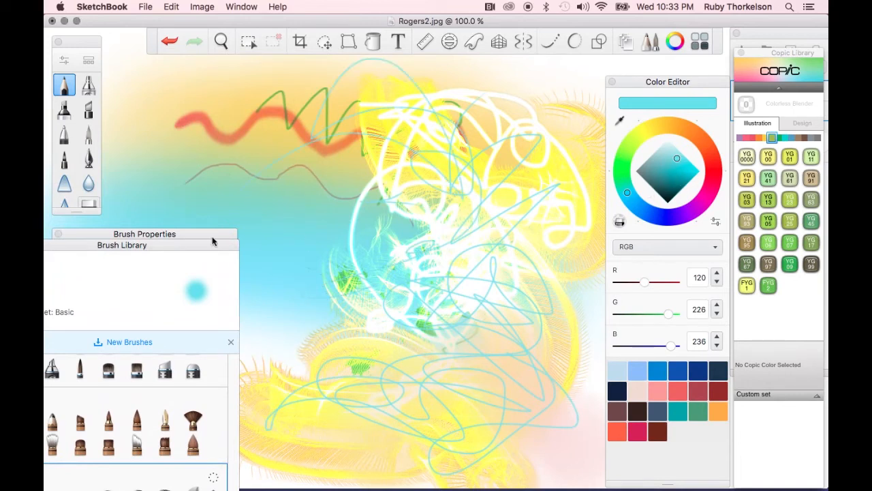
mouse_move(204, 162)
left_mouse_down()
mouse_move(448, 162)
mouse_move(290, 242)
mouse_move(385, 361)
left_mouse_up()
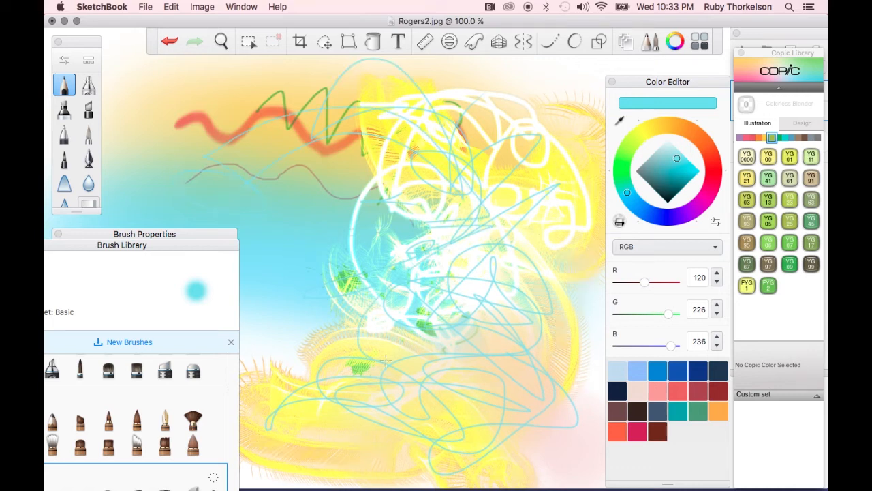
Activate the Fill tool, move the Color Editor aside, detach the fill options bar and choose Solid Fill
key("f")
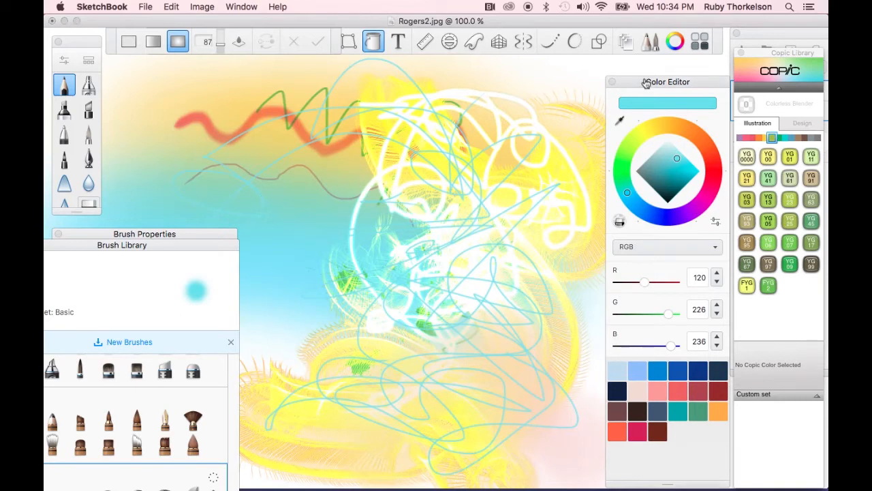
left_click_drag(646, 81, 717, 82)
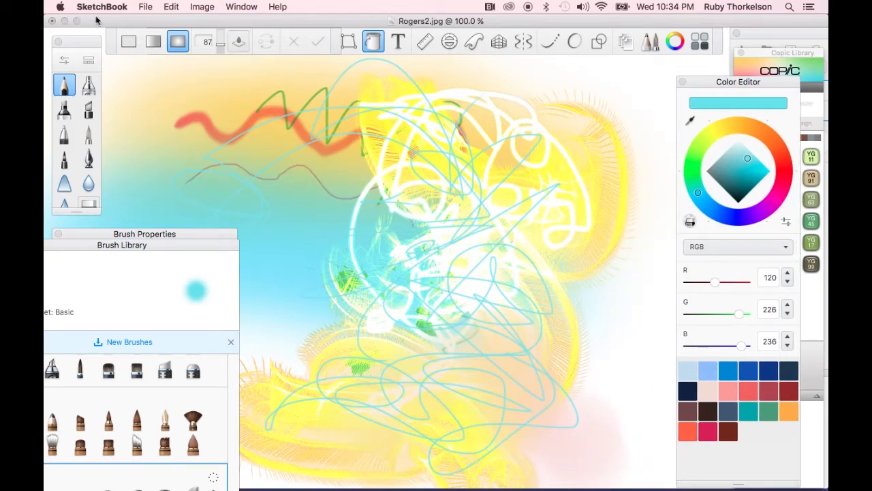
left_click(373, 43)
left_click(373, 43)
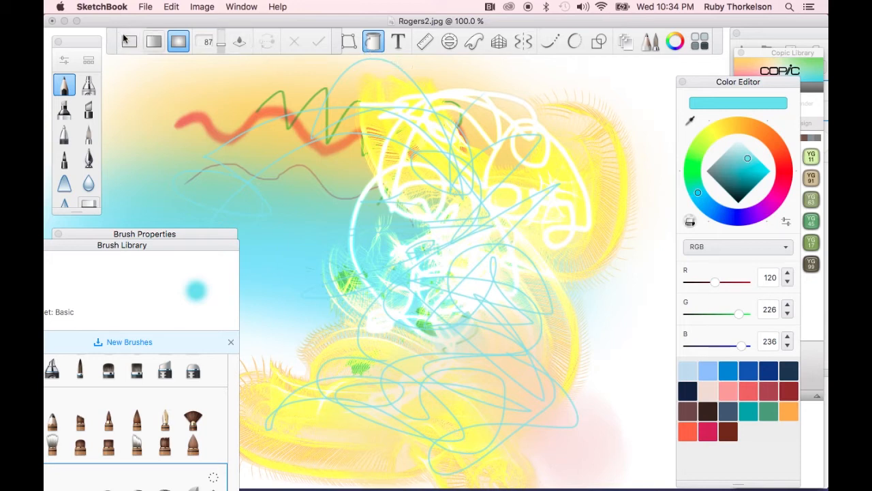
left_click_drag(109, 39, 113, 85)
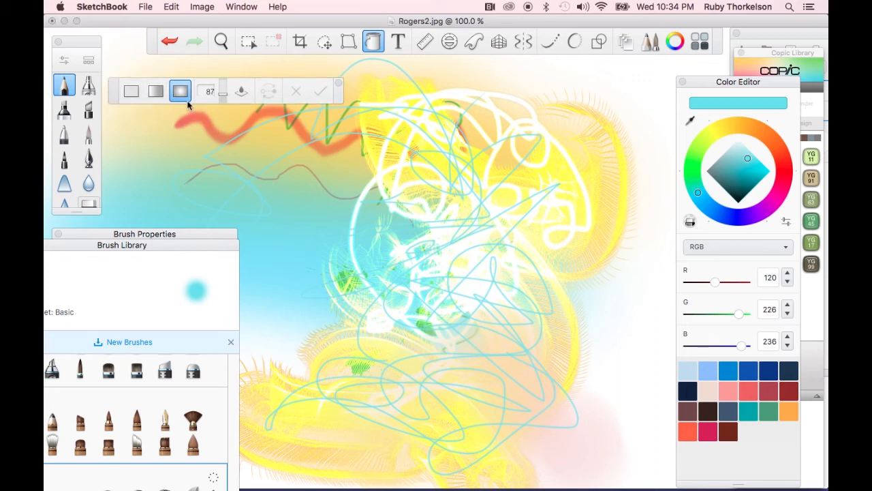
left_click(132, 91)
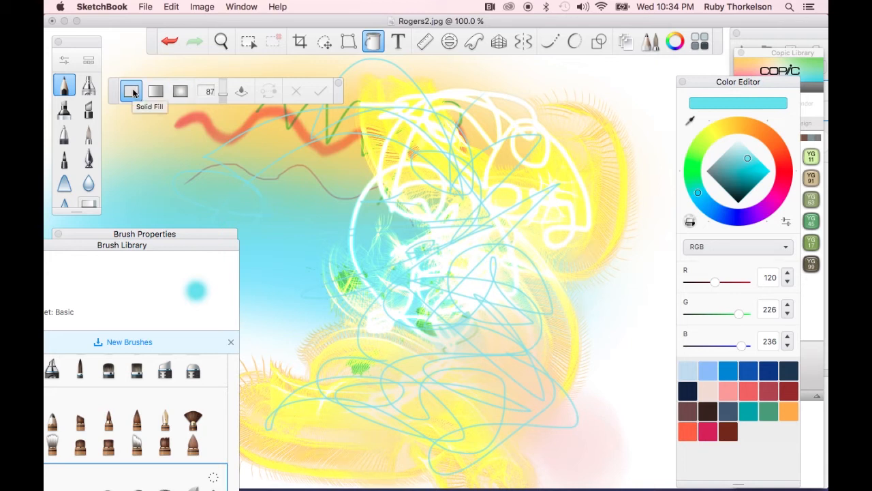
Try a radial fill dragged from the upper left of the canvas, then undo it
left_click(183, 92)
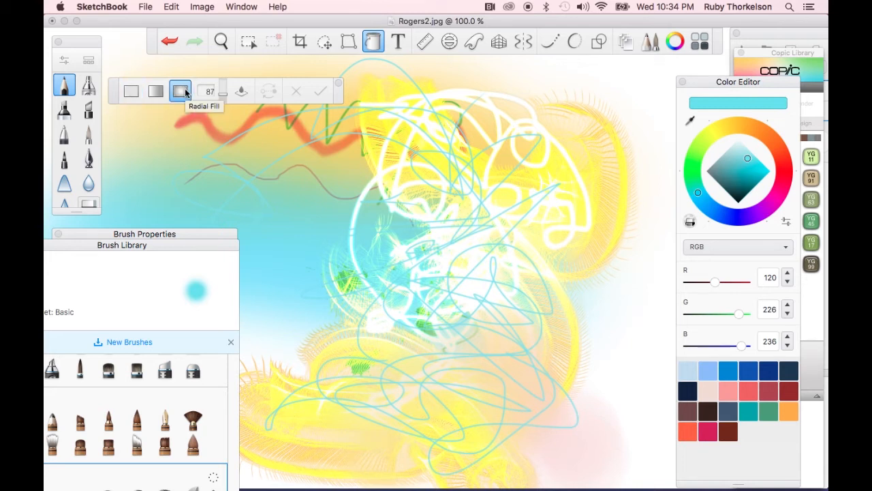
left_click(164, 120)
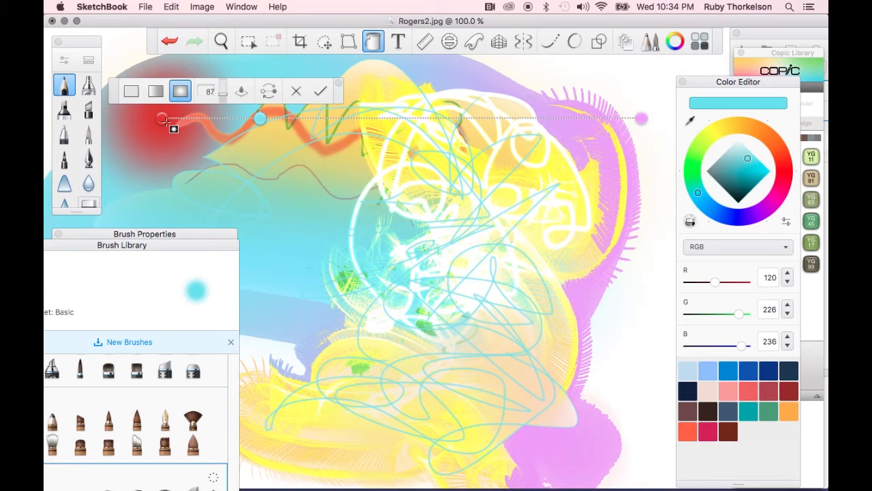
key("super+z")
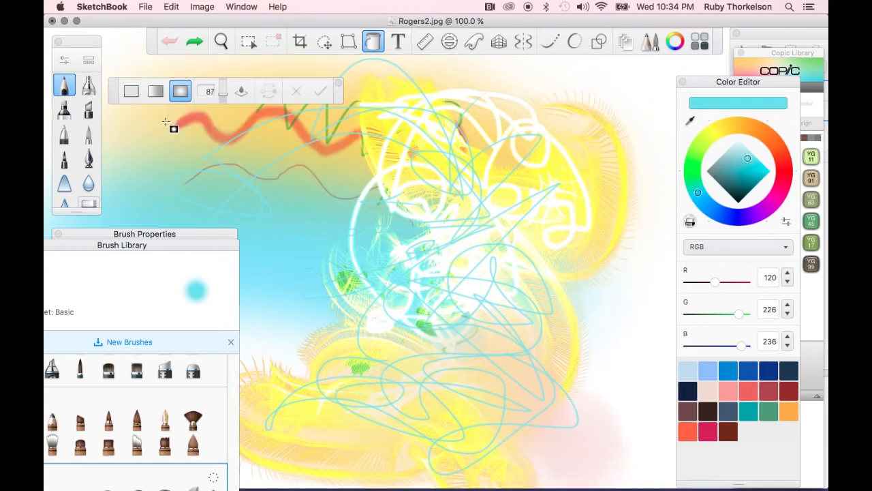
Return to Solid Fill, pick the crimson swatch, and fill the background around the artwork
left_click(132, 93)
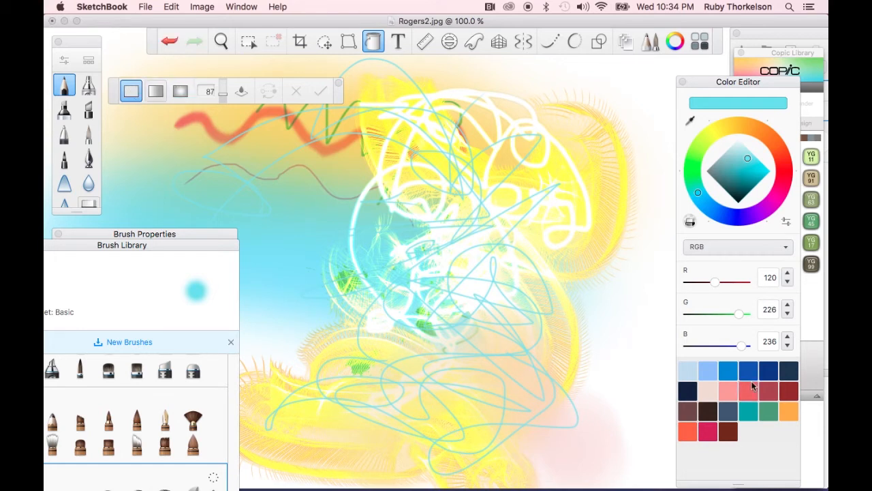
left_click(708, 431)
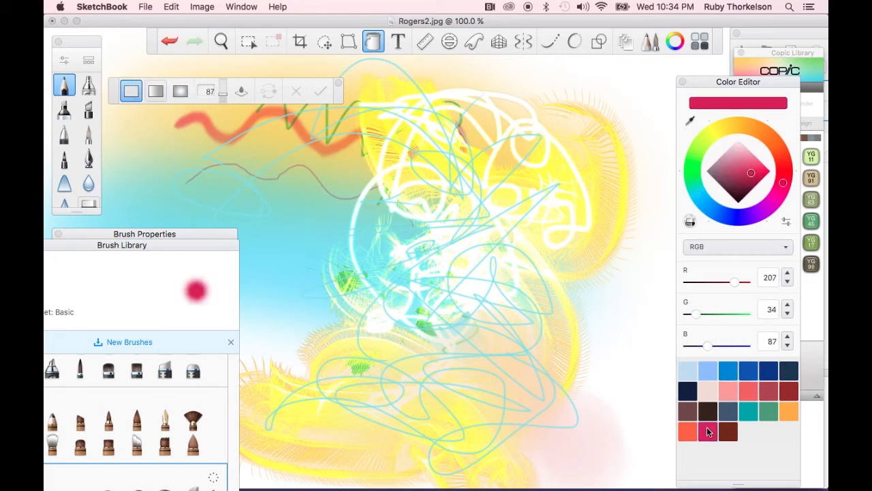
left_click(633, 316)
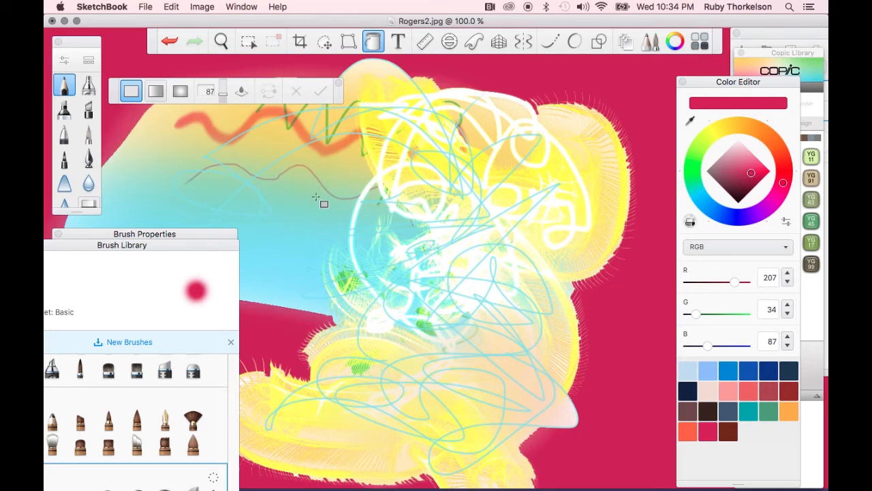
Fill several enclosed gaps in the upper and central artwork with crimson
left_click(343, 166)
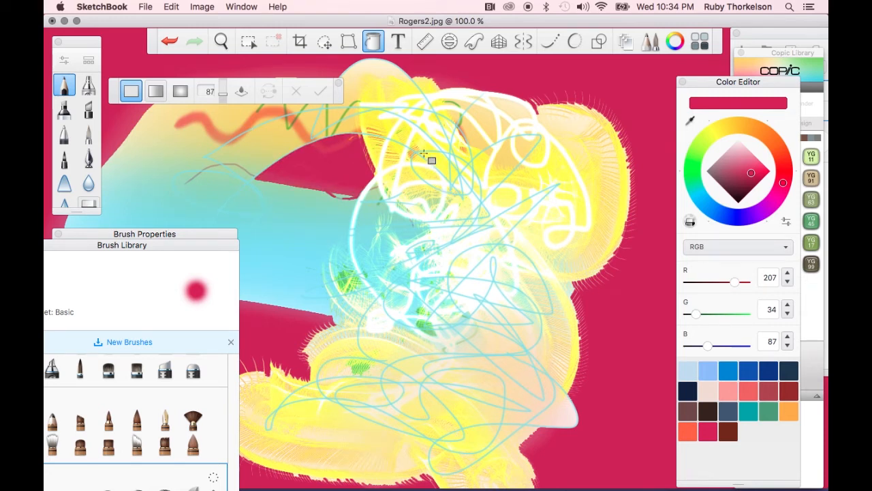
left_click(431, 121)
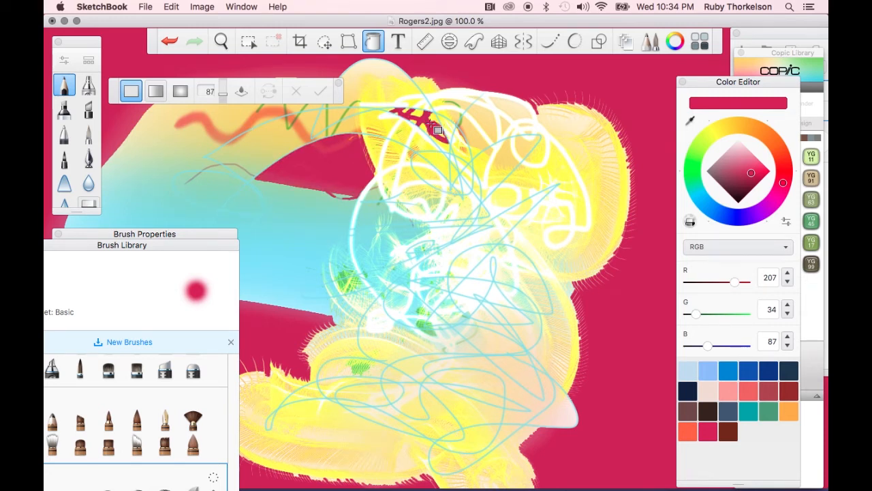
left_click(494, 111)
left_click(478, 238)
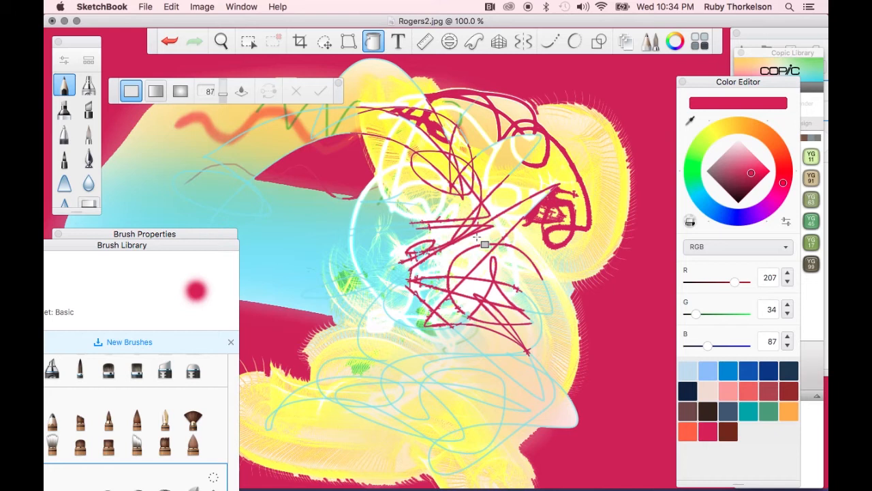
left_click(400, 304)
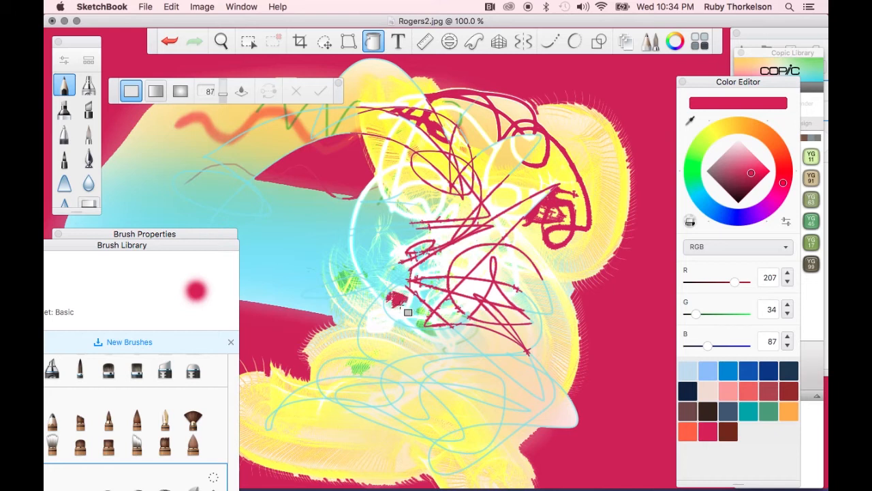
left_click(379, 321)
left_click(347, 352)
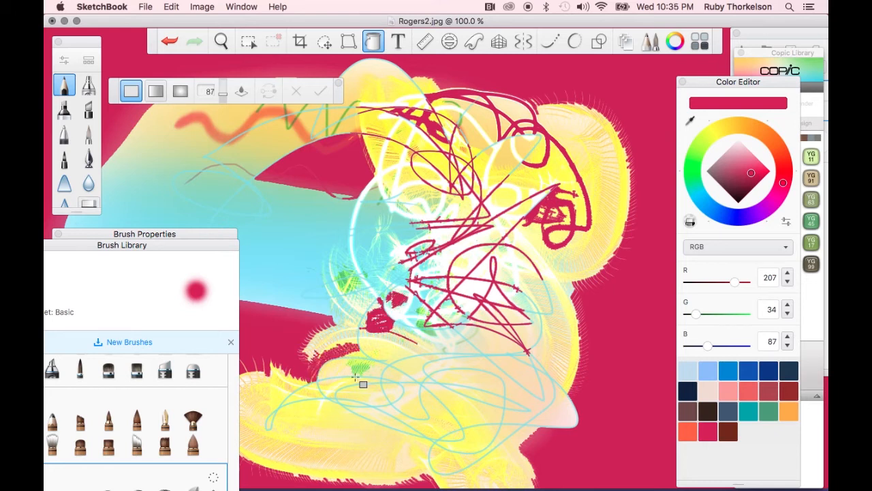
Fill more enclosed gaps across the lower artwork and the left side with crimson
left_click(379, 423)
left_click(413, 370)
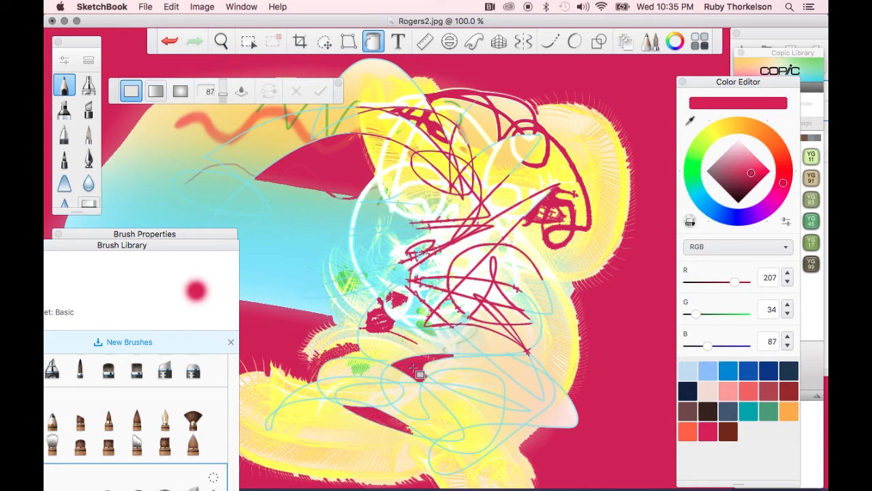
left_click(469, 382)
left_click(480, 401)
left_click(474, 436)
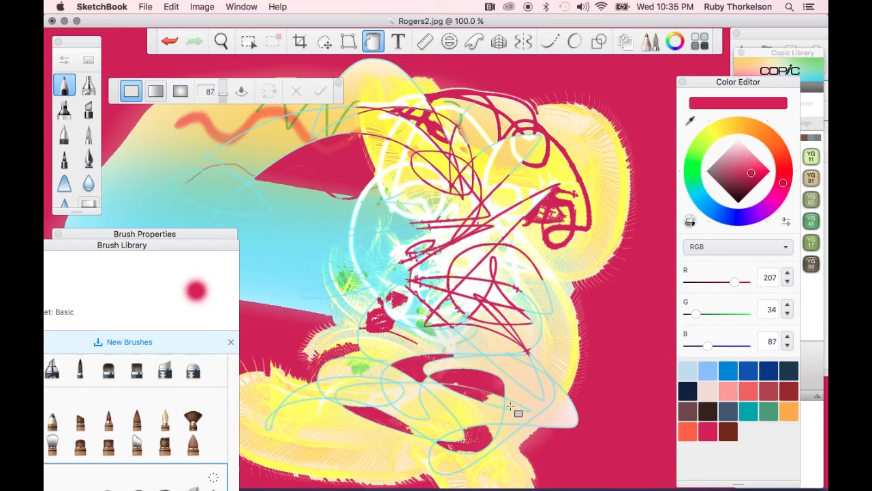
left_click(522, 376)
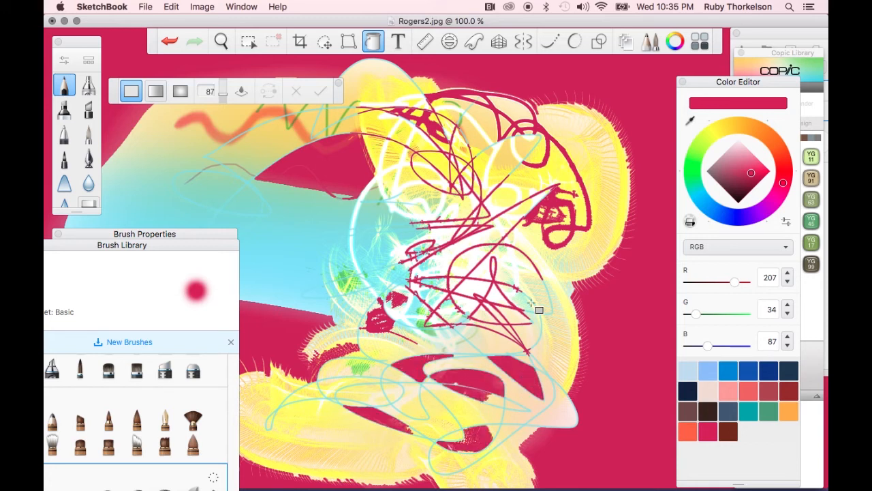
left_click(467, 257)
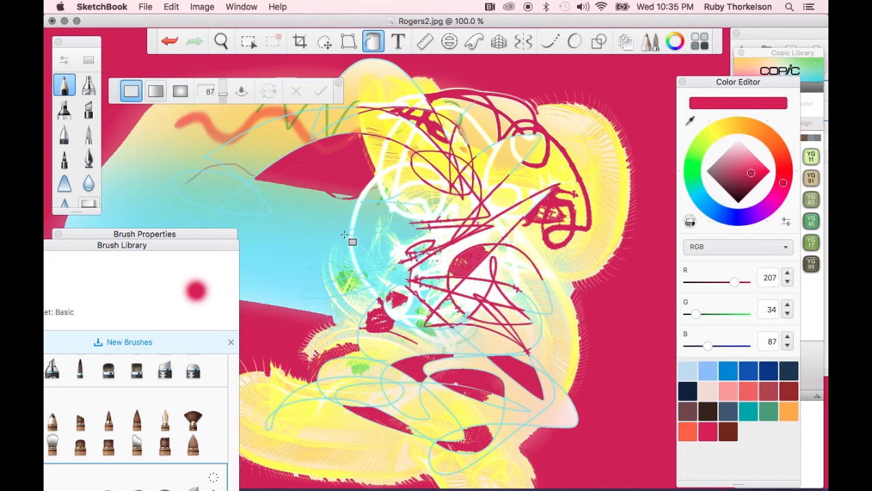
left_click(264, 263)
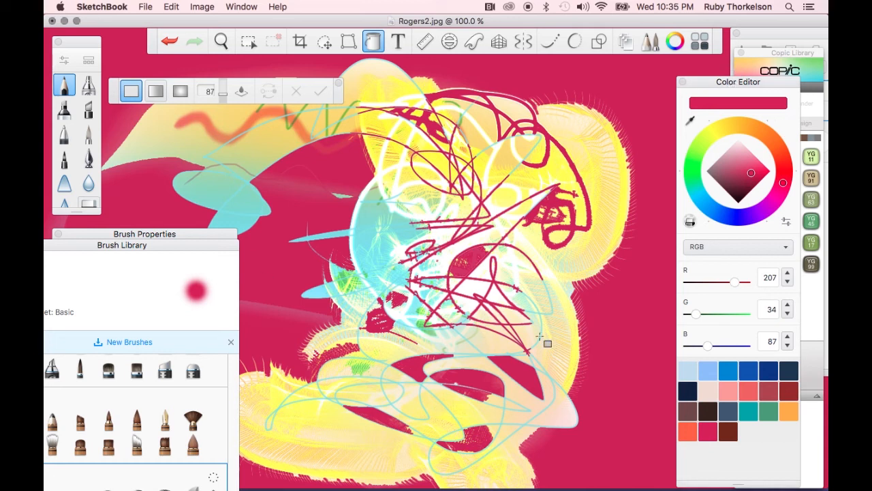
Add a text layer and set its text colour to Lime
scroll(414, 259, "up", 3)
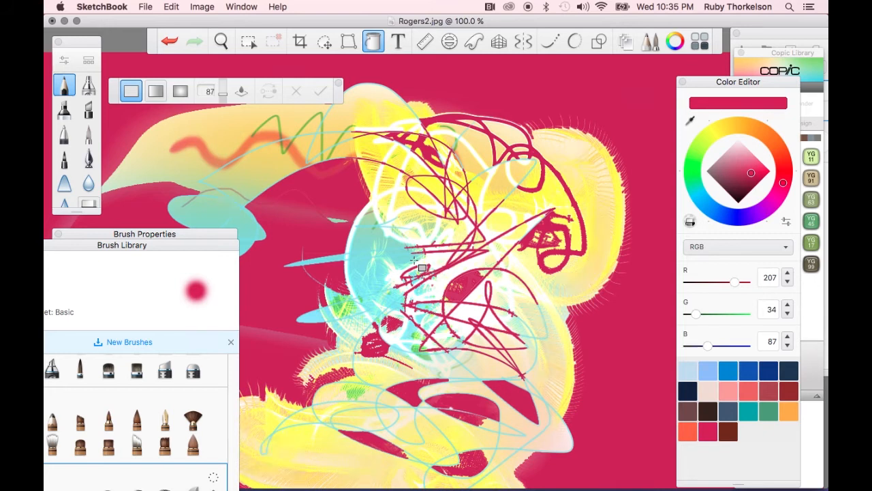
scroll(384, 257, "up", 3)
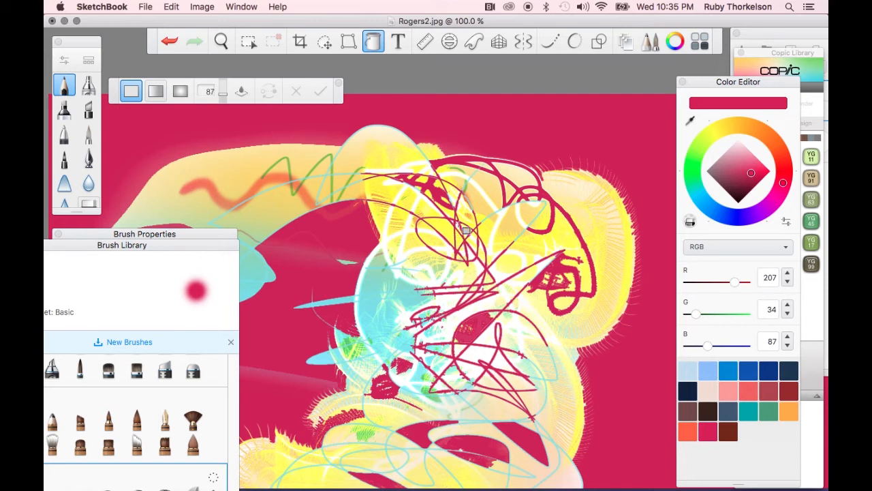
left_click(400, 43)
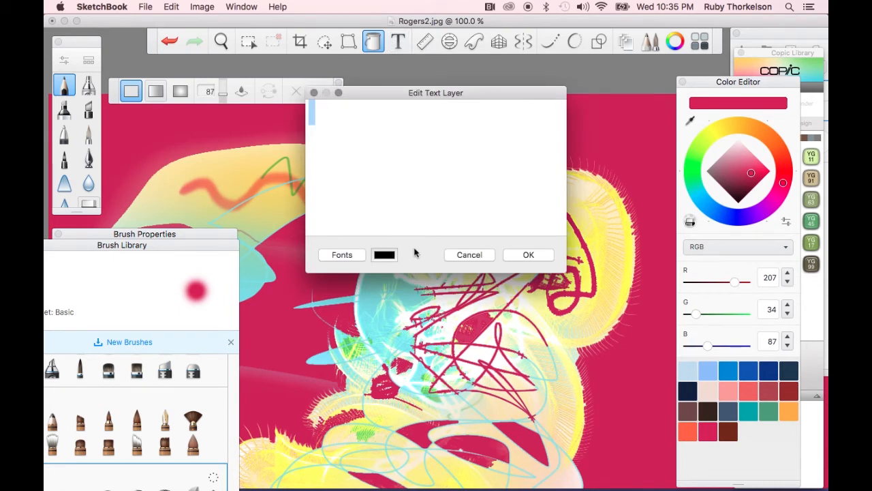
left_click(391, 257)
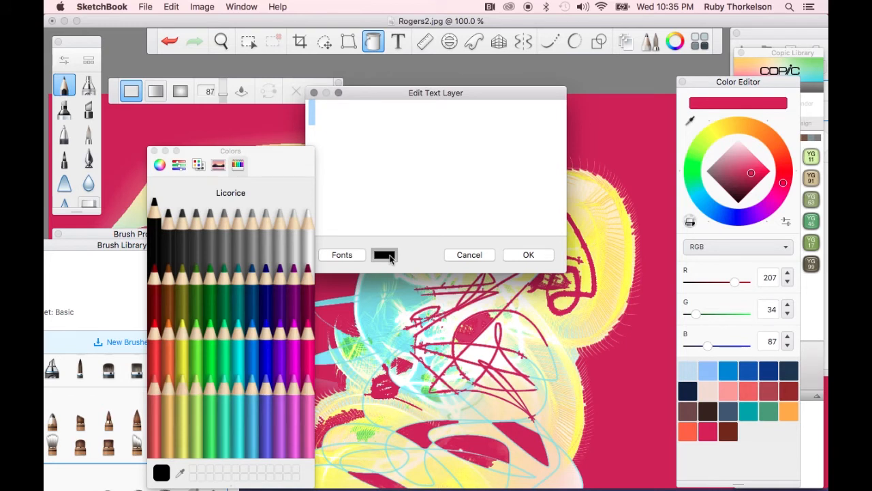
left_click(198, 348)
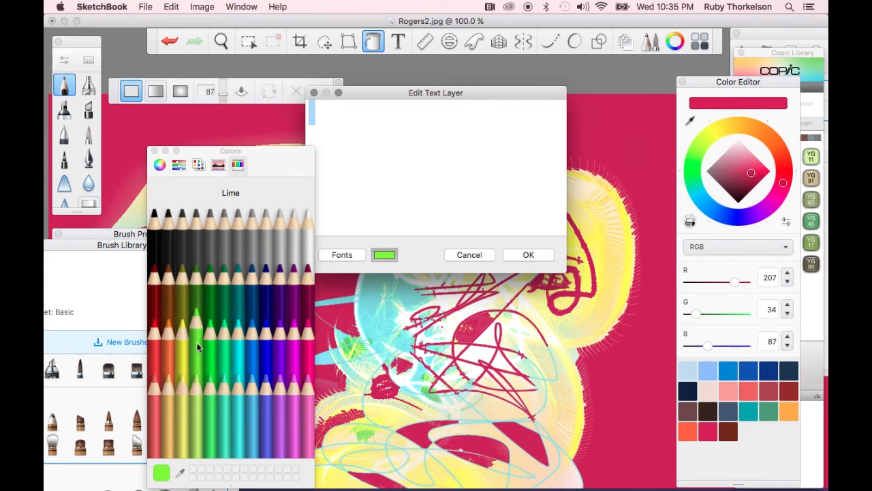
Set the text font to Klee Medium at size 72
left_click(342, 255)
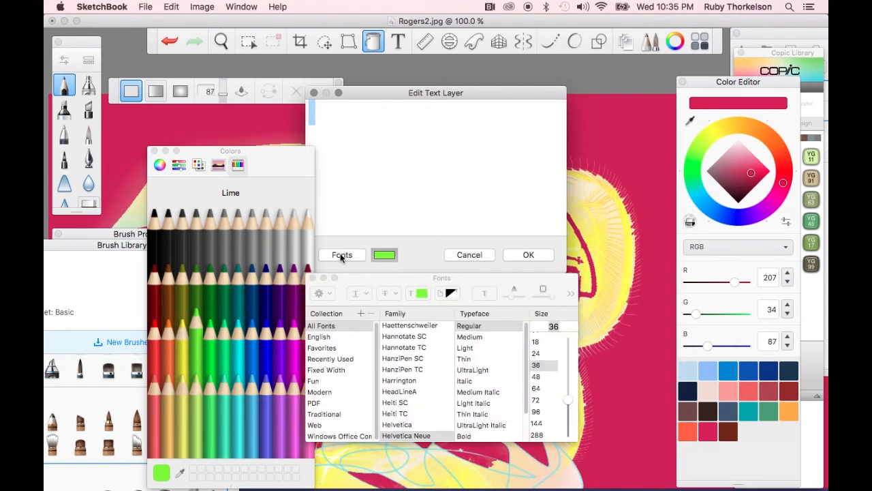
scroll(404, 374, "down", 10)
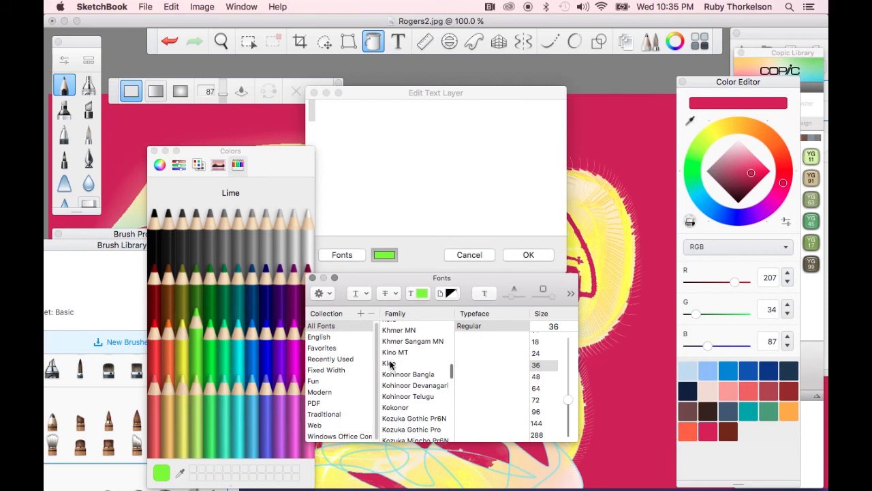
left_click(390, 365)
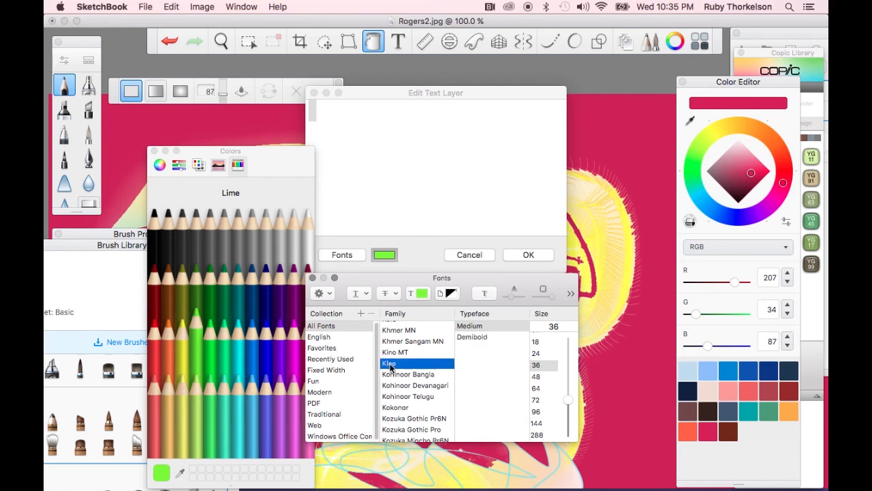
left_click(538, 401)
Enter the text "testing 123" and place it on the canvas
left_click(367, 142)
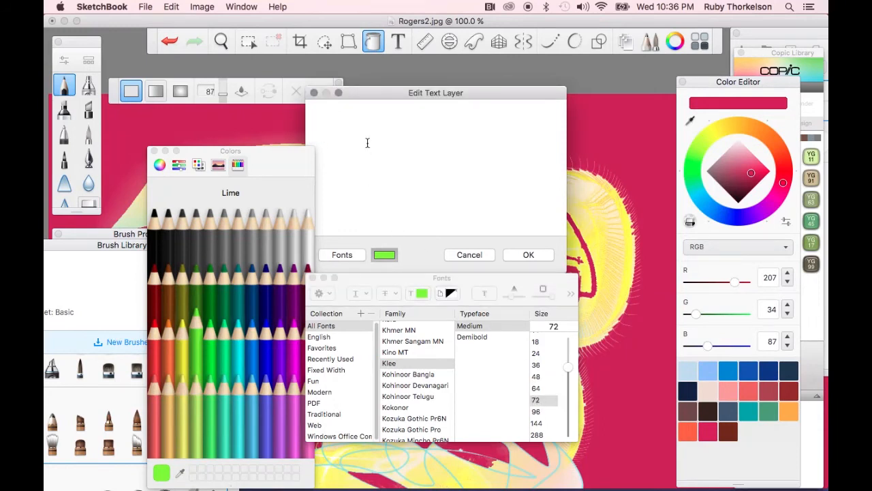
type("test")
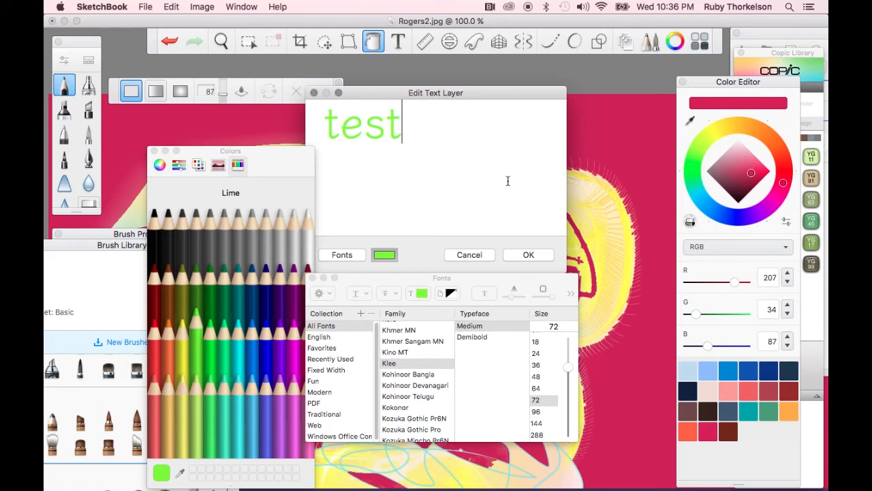
type("ing")
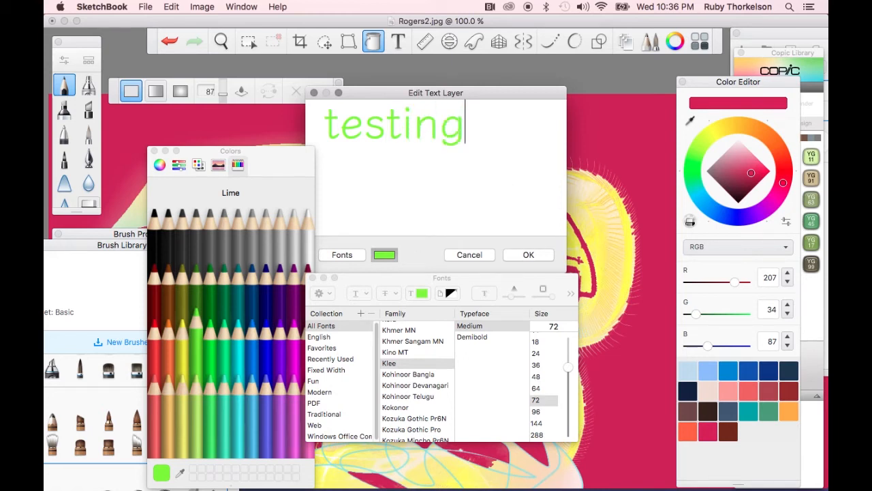
type(" 123")
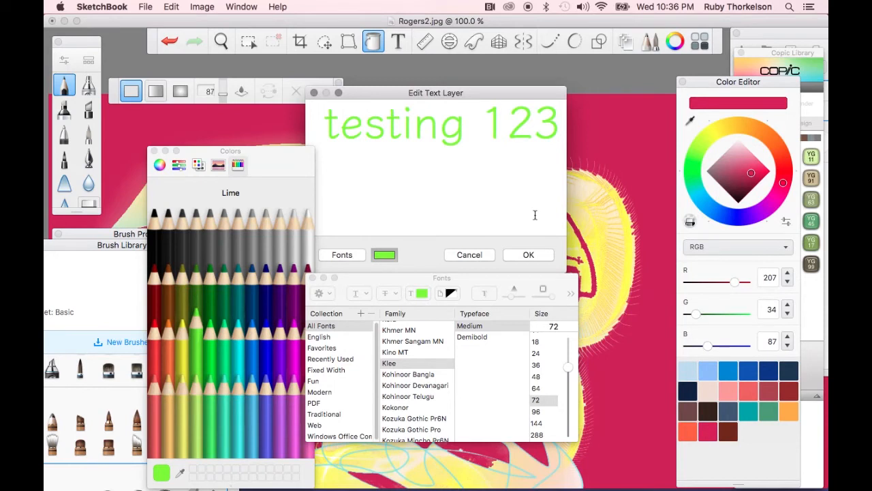
left_click(538, 258)
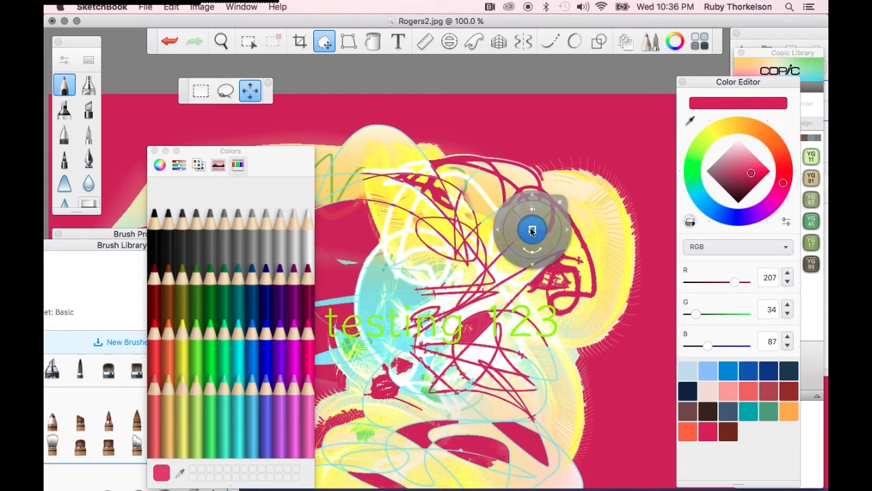
Reposition the text layer with the transform puck and rotate it slightly clockwise
left_click(532, 230)
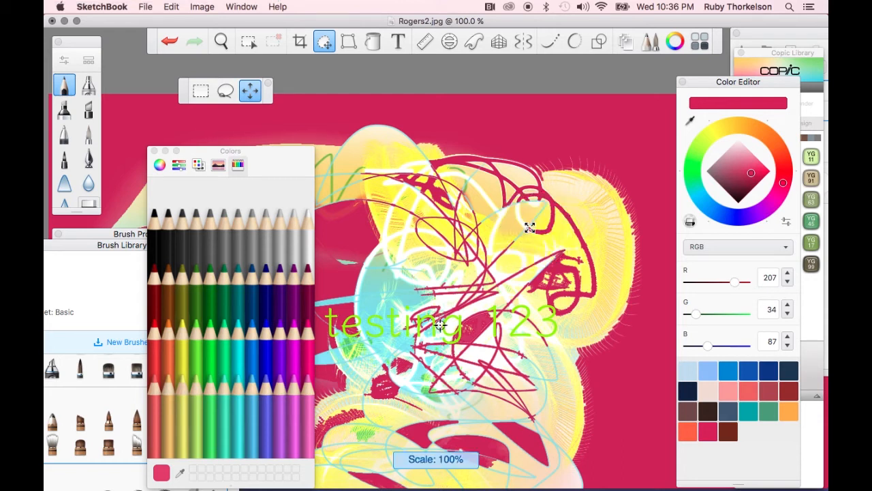
left_click_drag(532, 232, 539, 227)
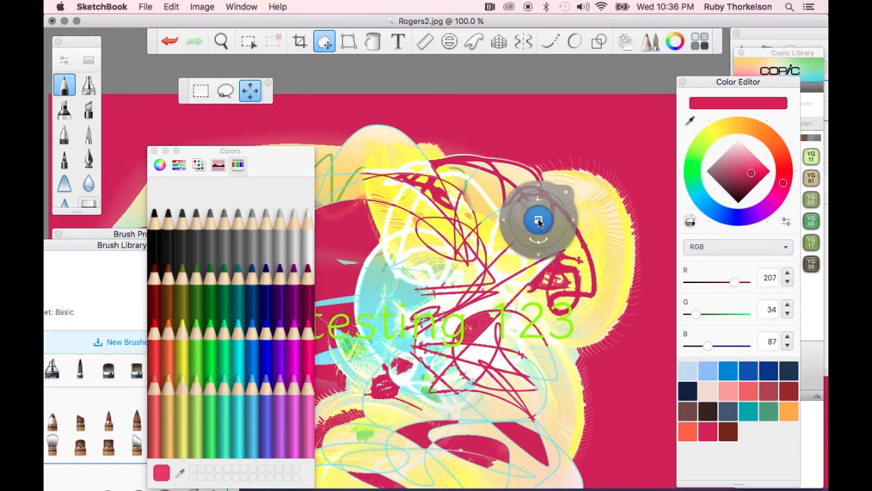
left_click_drag(539, 222, 538, 218)
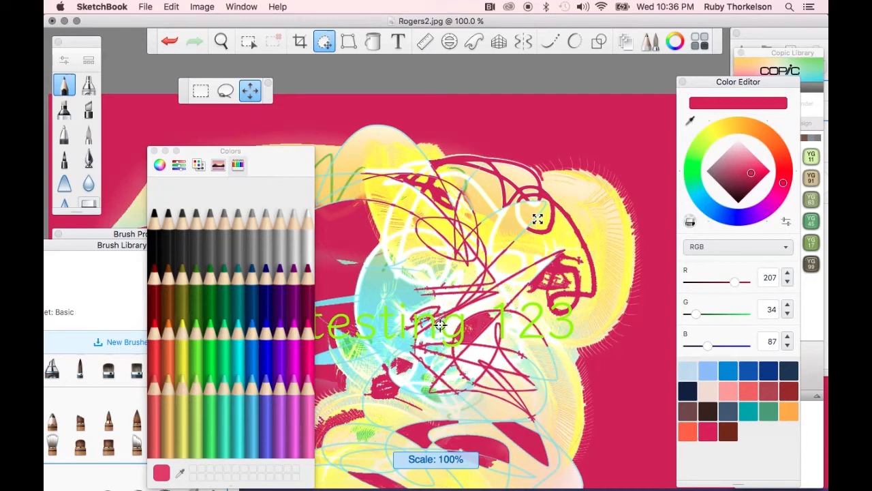
left_click_drag(538, 218, 518, 207)
left_click(518, 185)
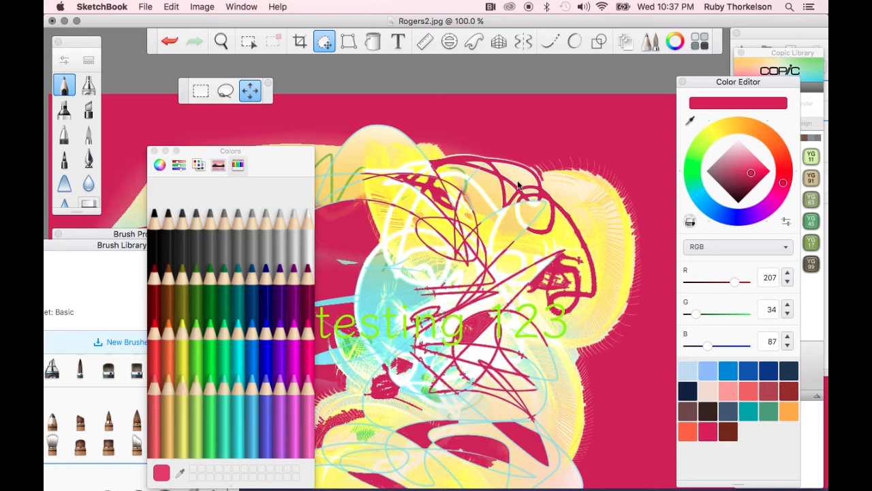
left_click_drag(518, 185, 548, 170)
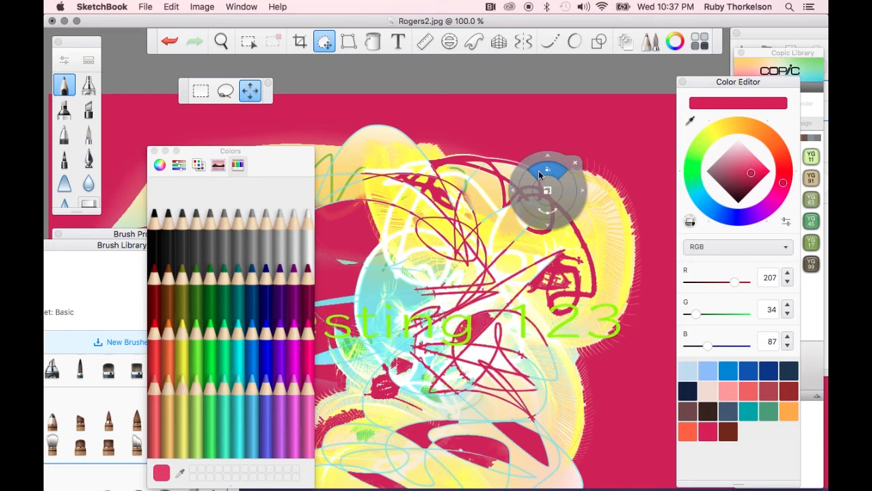
left_click_drag(556, 175, 522, 281)
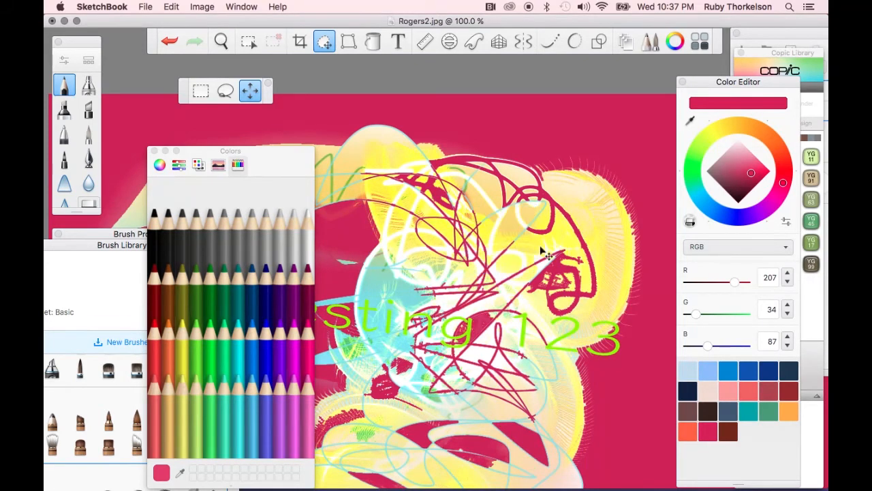
Move the "testing 123" text to the top of the canvas and scale it down with the transform puck
left_click_drag(540, 244, 489, 229)
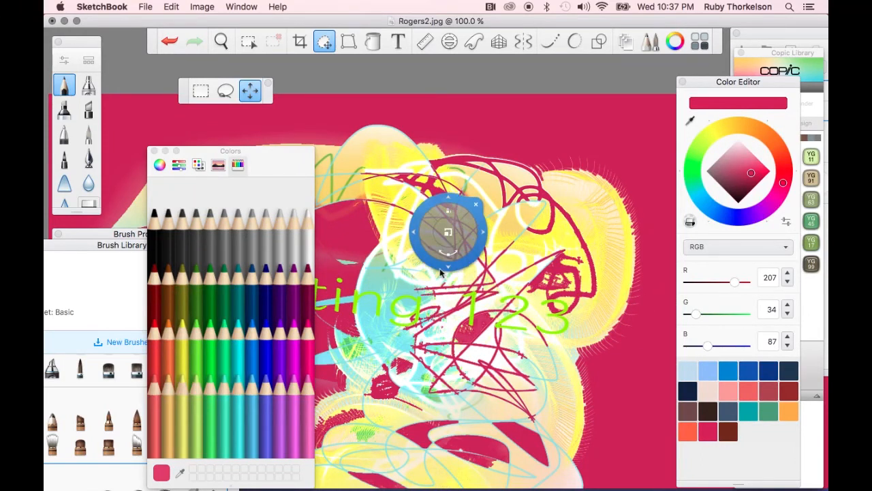
left_click_drag(458, 276, 652, 82)
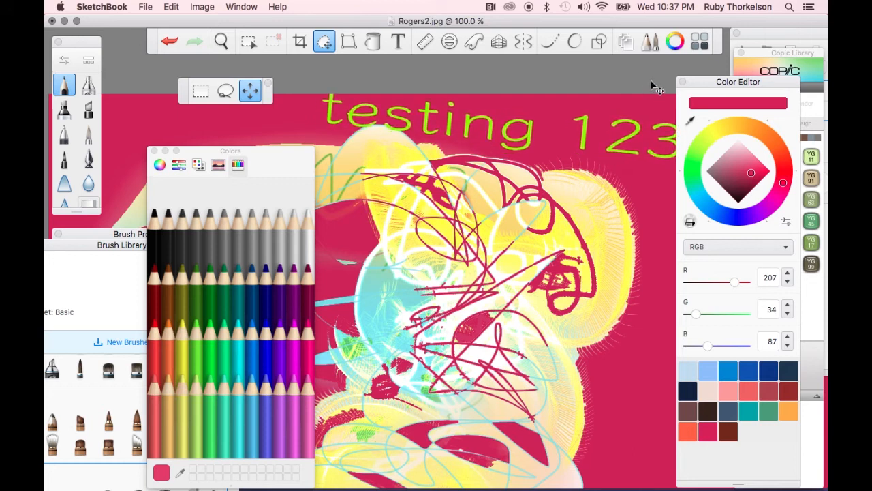
left_click_drag(546, 246, 474, 282)
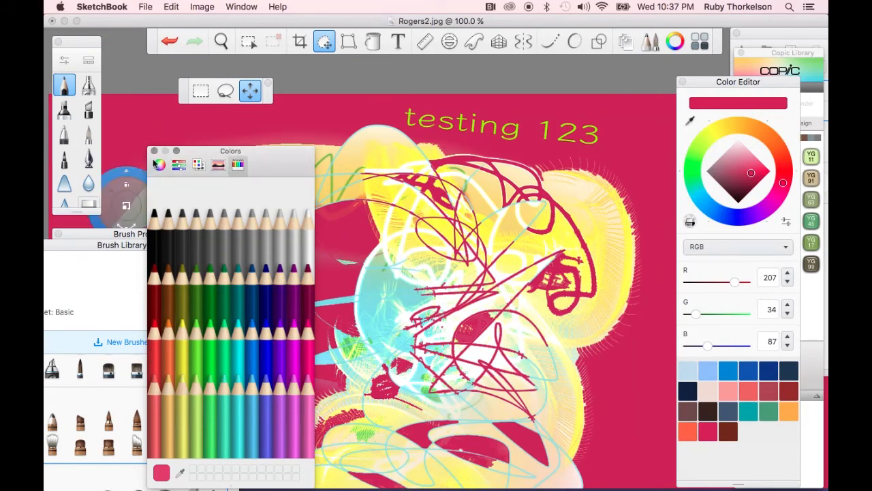
Close the Colors window and dismiss a new text layer dialog without entering text
left_click(155, 151)
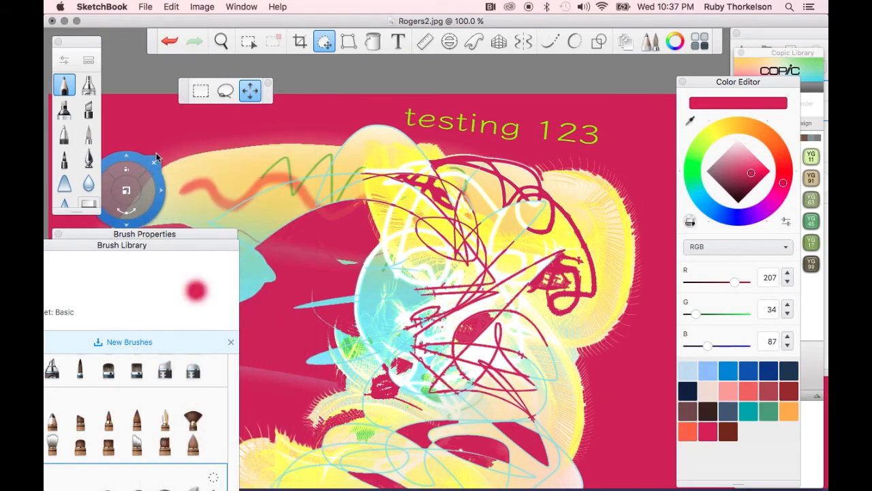
left_click(398, 41)
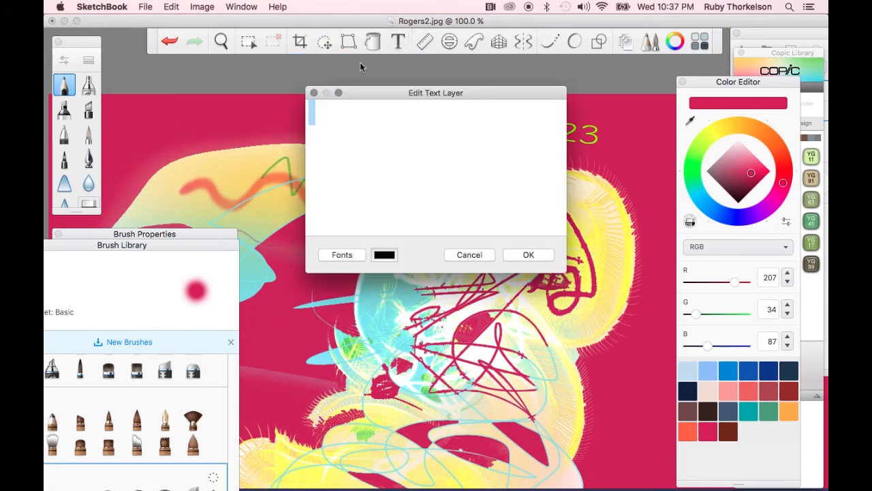
left_click(313, 94)
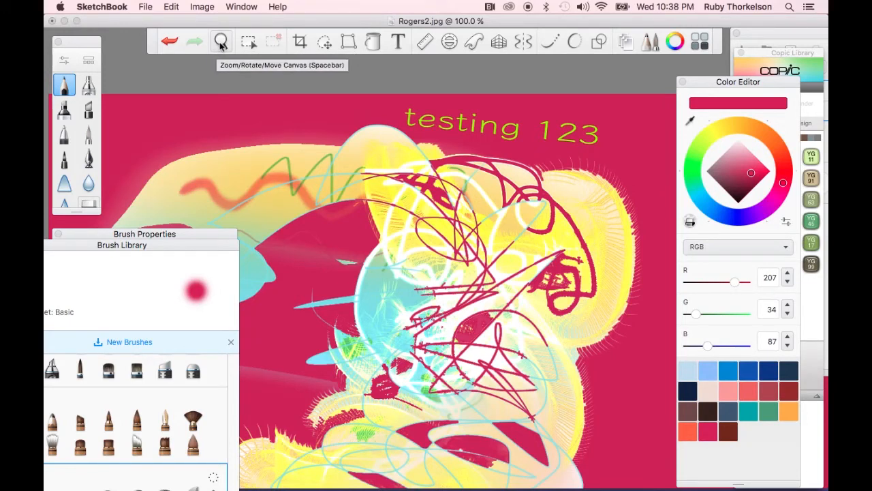
Explore zooming, rotating and panning the canvas with the Zoom/Rotate/Move Canvas puck
left_click(221, 41)
left_click_drag(421, 256, 212, 182)
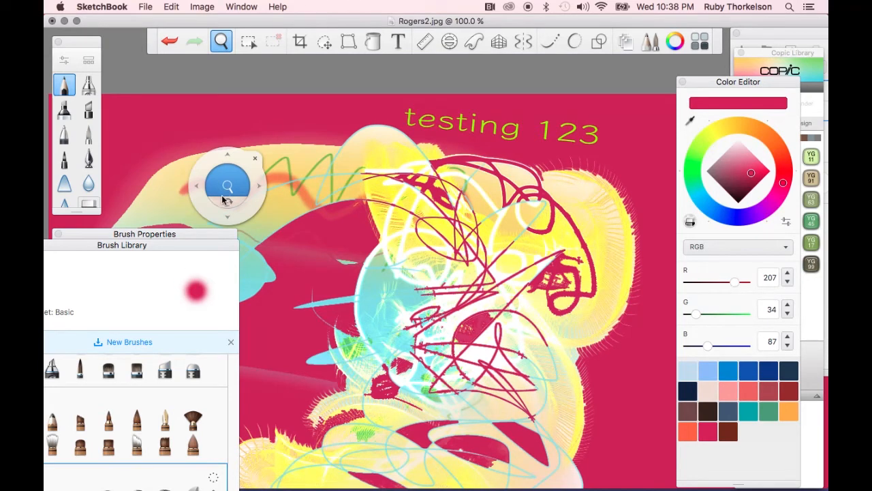
left_click_drag(226, 190, 230, 214)
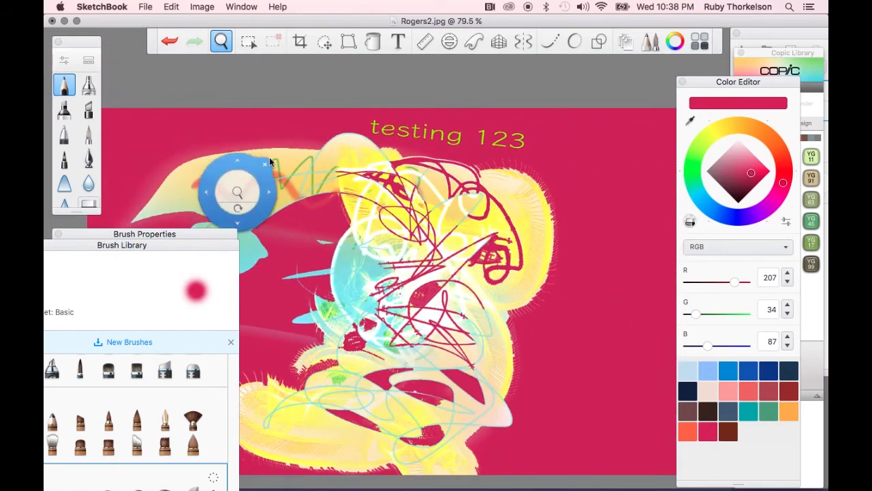
left_click_drag(227, 171, 354, 487)
left_click_drag(282, 490, 284, 490)
left_click_drag(576, 339, 448, 205)
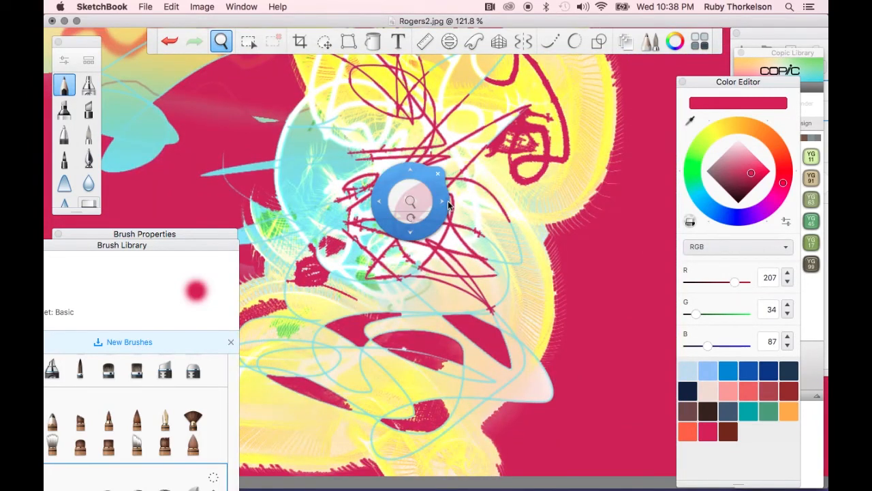
left_click_drag(652, 99, 430, 182)
left_click_drag(274, 309, 504, 150)
left_click_drag(459, 327, 336, 361)
left_click_drag(535, 233, 538, 160)
mouse_move(545, 141)
left_mouse_down()
mouse_move(520, 188)
mouse_move(518, 166)
mouse_move(539, 149)
left_mouse_up()
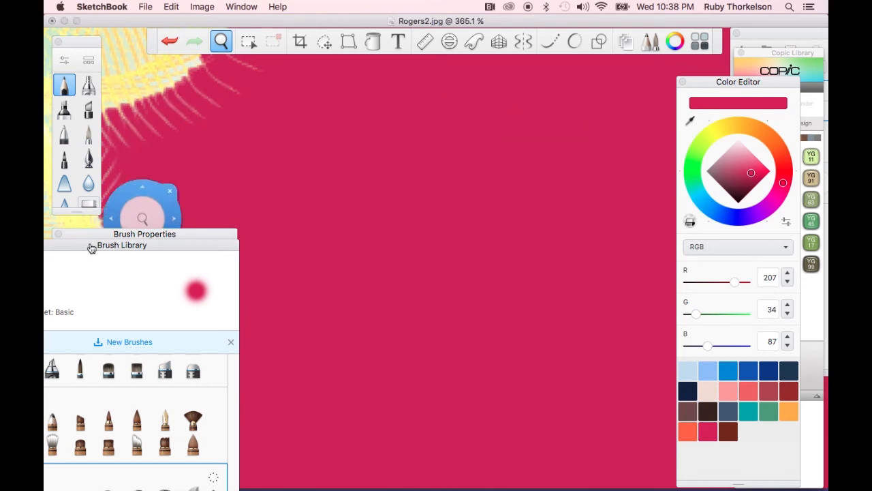
Move the Brush Library window up and select the Basic Pencil brush
mouse_move(78, 251)
left_mouse_down()
mouse_move(114, 250)
mouse_move(125, 234)
mouse_move(120, 116)
left_mouse_up()
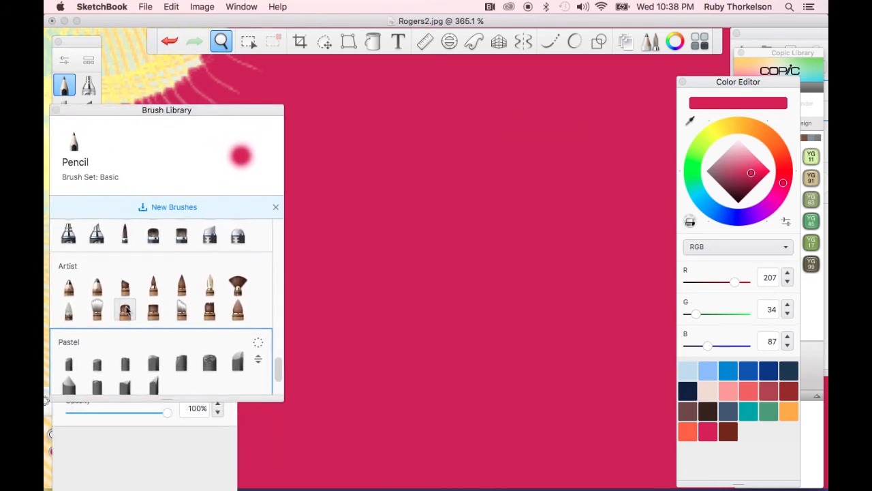
scroll(125, 311, "down", 10)
scroll(125, 310, "up", 2)
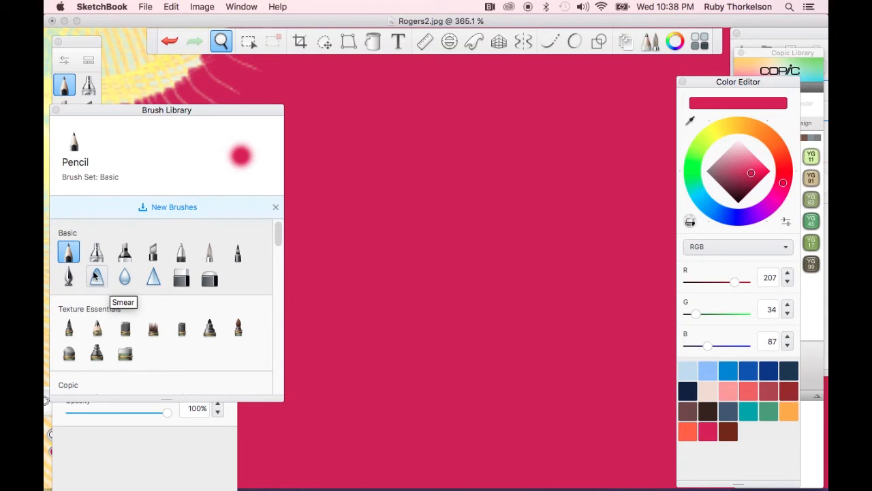
left_click(69, 255)
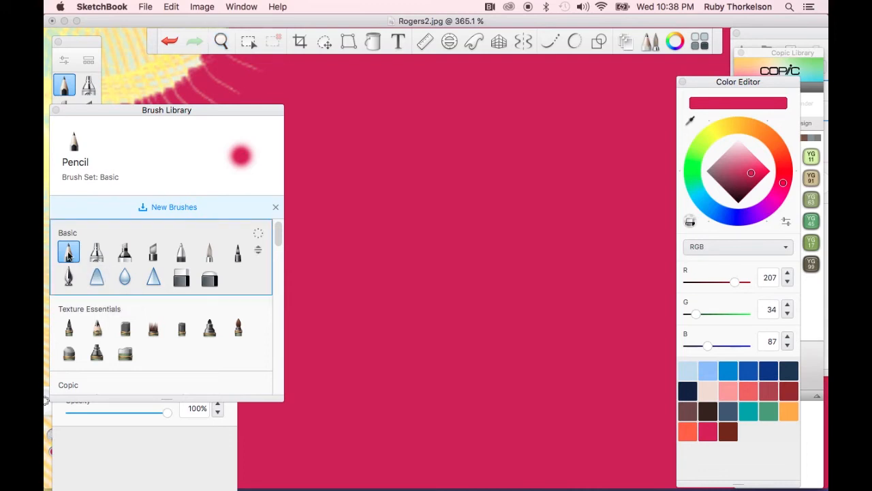
Pick the dark navy colour swatch and move the Color Editor window out of the way
left_click(691, 393)
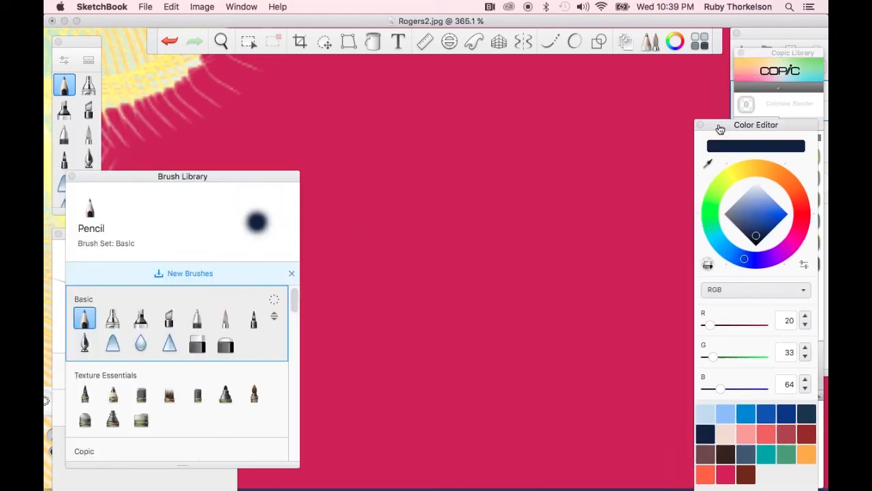
left_click_drag(721, 130, 745, 283)
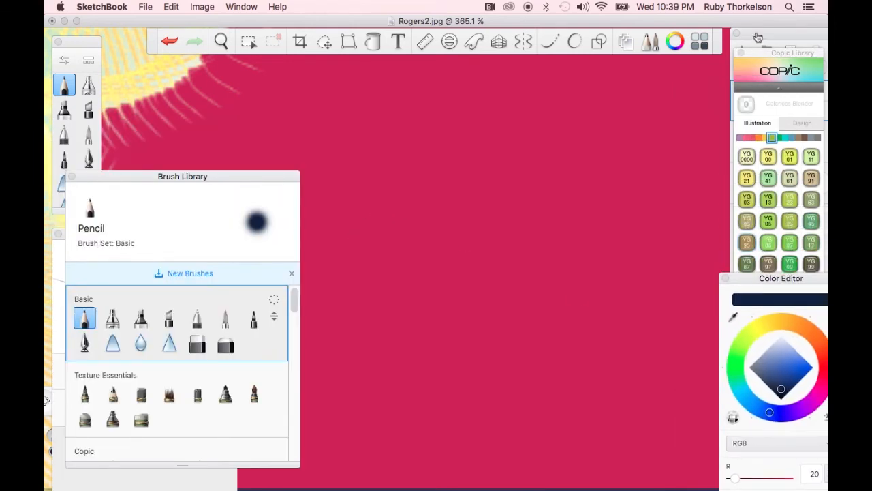
Open the Layers window, reposition it, and select Layer1
left_click(754, 36)
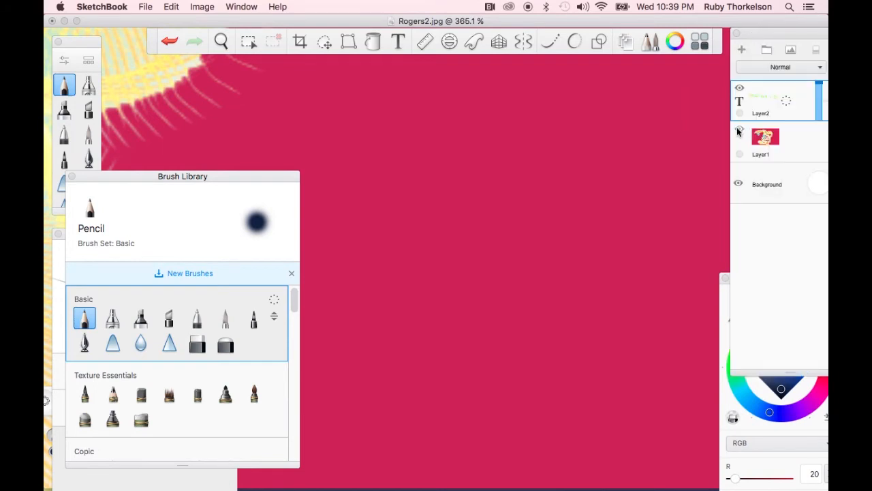
left_click_drag(793, 36, 624, 66)
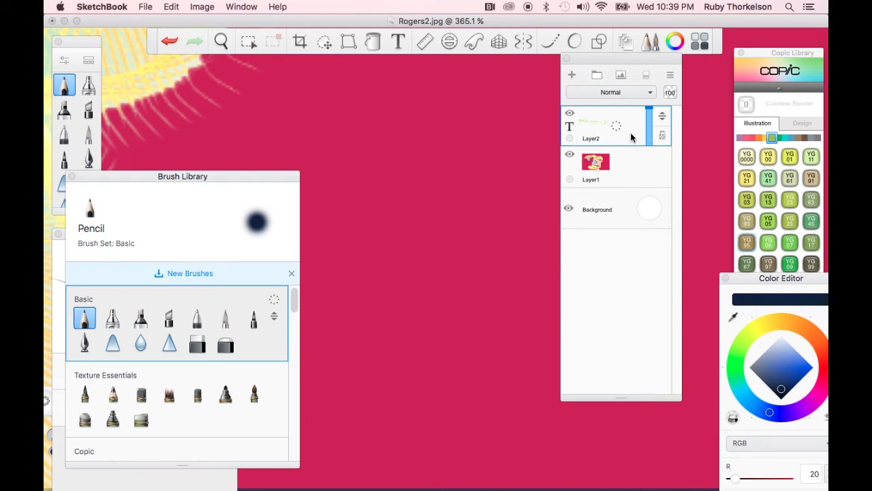
left_click(608, 172)
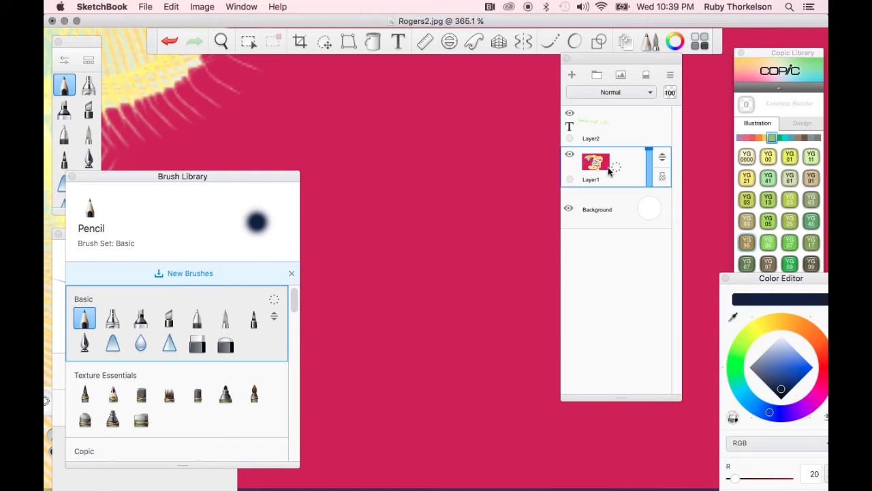
Draw a test squiggle on Layer1 and undo it
mouse_move(416, 144)
left_mouse_down()
mouse_move(391, 140)
mouse_move(366, 182)
mouse_move(443, 232)
mouse_move(407, 270)
mouse_move(417, 371)
mouse_move(343, 415)
mouse_move(461, 314)
mouse_move(385, 220)
mouse_move(500, 237)
mouse_move(411, 251)
left_mouse_up()
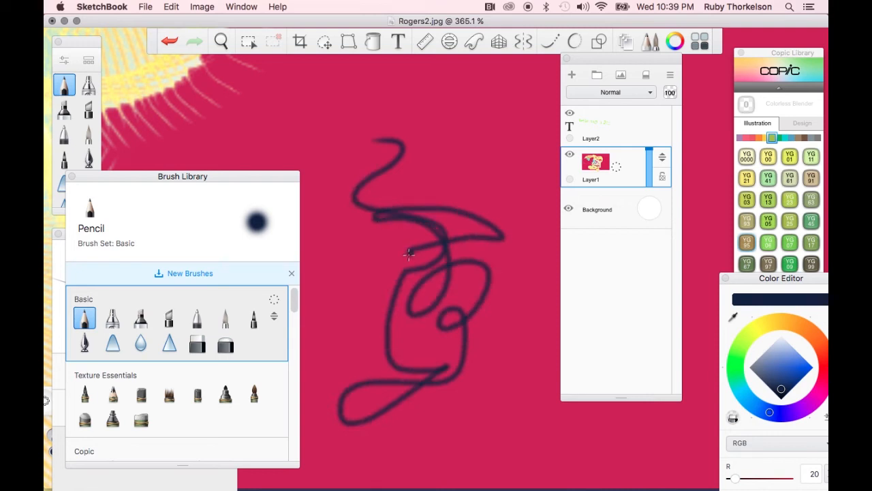
key("super+z")
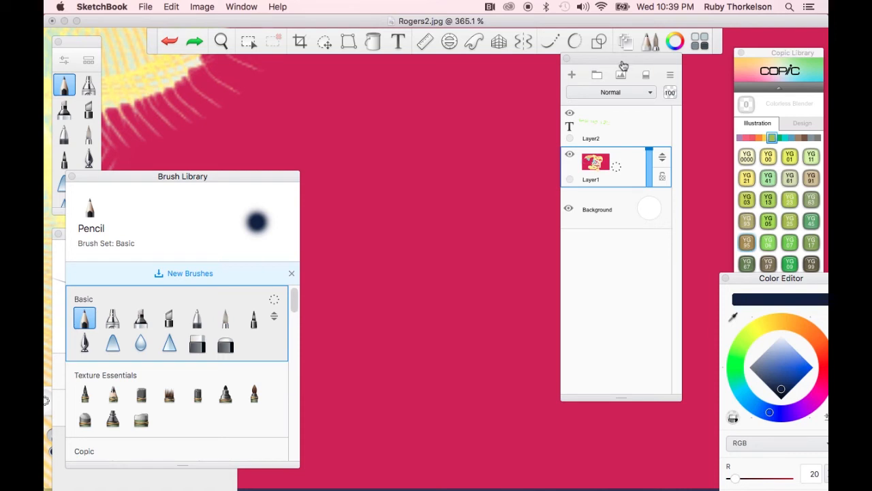
Draw an almond-shaped eye outline with a circular iris inside it
mouse_move(607, 61)
left_mouse_down()
mouse_move(651, 67)
mouse_move(766, 120)
mouse_move(745, 121)
left_mouse_up()
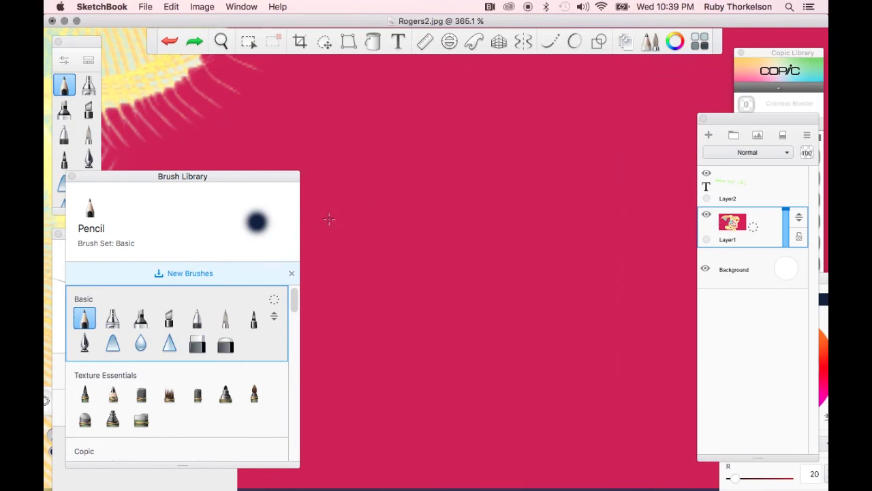
mouse_move(341, 206)
left_mouse_down()
mouse_move(412, 186)
mouse_move(508, 187)
mouse_move(561, 203)
mouse_move(639, 260)
mouse_move(572, 293)
mouse_move(454, 314)
mouse_move(391, 296)
mouse_move(331, 255)
mouse_move(313, 233)
mouse_move(347, 207)
mouse_move(323, 223)
left_mouse_up()
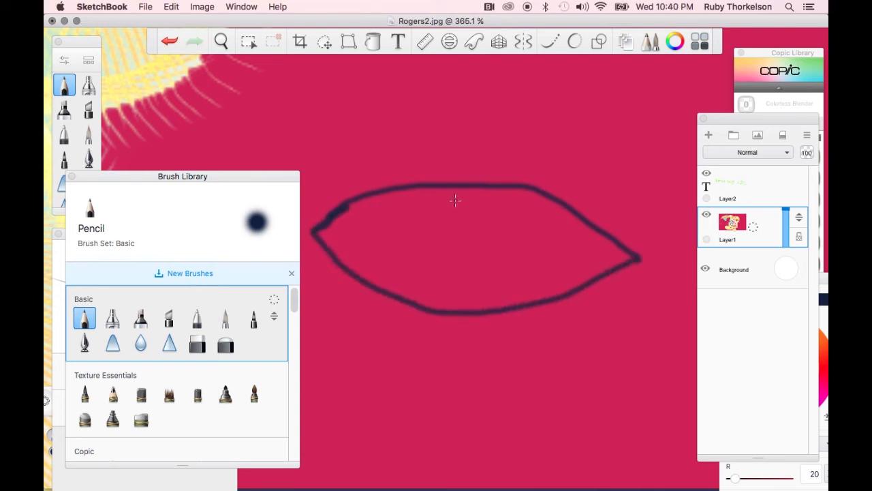
mouse_move(451, 187)
left_mouse_down()
mouse_move(410, 224)
mouse_move(406, 270)
mouse_move(421, 299)
mouse_move(494, 293)
mouse_move(522, 252)
mouse_move(518, 220)
mouse_move(494, 193)
left_mouse_up()
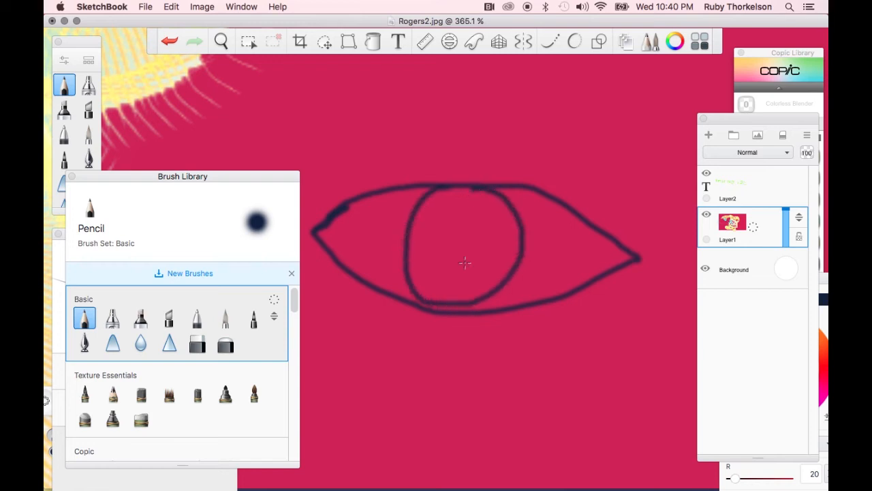
mouse_move(441, 192)
left_mouse_down()
mouse_move(409, 225)
mouse_move(409, 275)
mouse_move(417, 290)
mouse_move(460, 296)
mouse_move(514, 265)
mouse_move(520, 232)
mouse_move(507, 202)
mouse_move(483, 190)
left_mouse_up()
Pick a bright blue on the colour wheel
left_click_drag(760, 118, 686, 29)
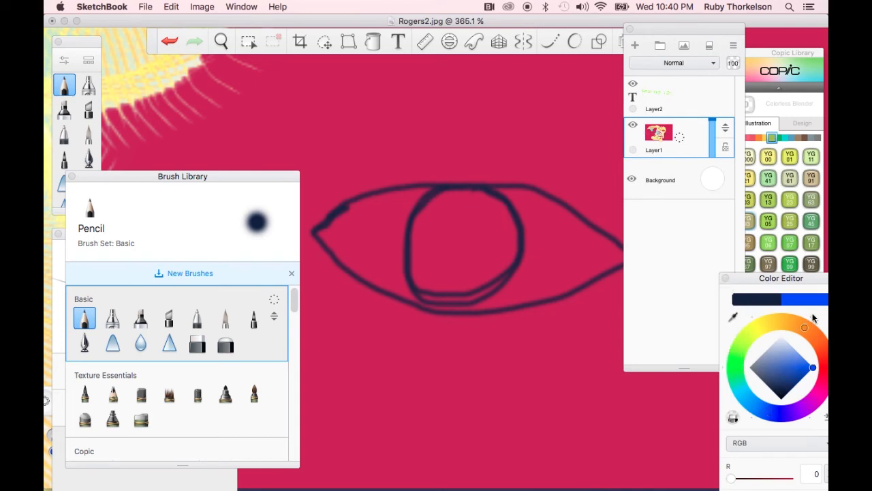
left_click(812, 368)
Set the colour to Copic E07 Light Mahogany from the Copic Library's brown range
left_click_drag(792, 58, 740, 31)
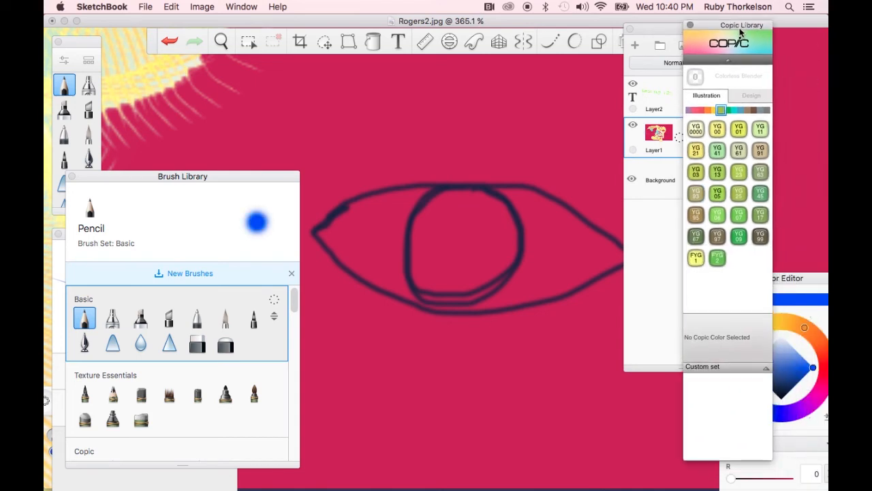
left_click(748, 110)
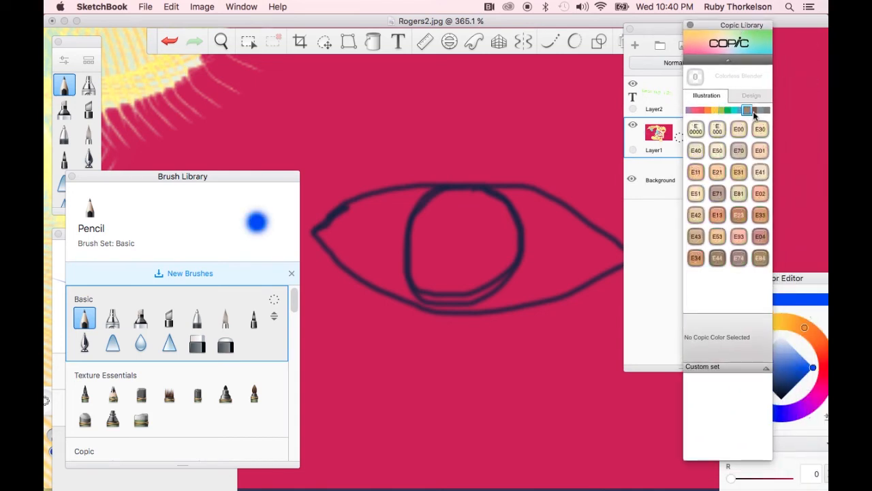
left_click(754, 111)
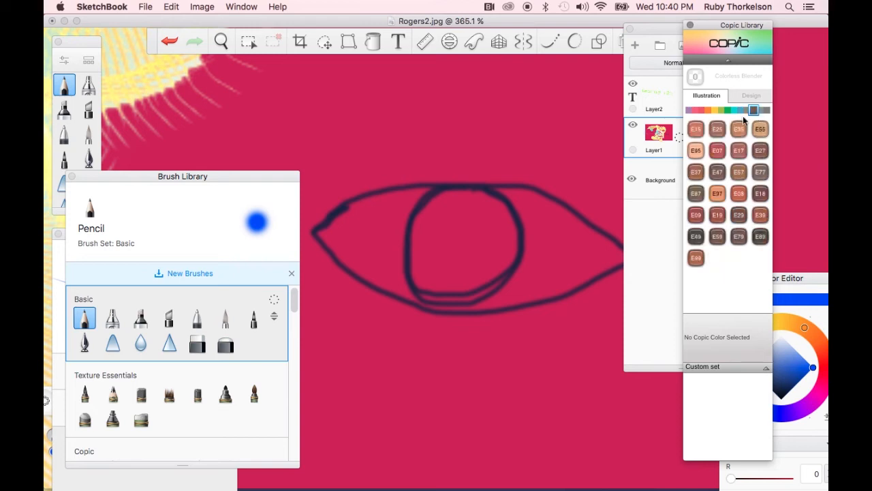
left_click(720, 154)
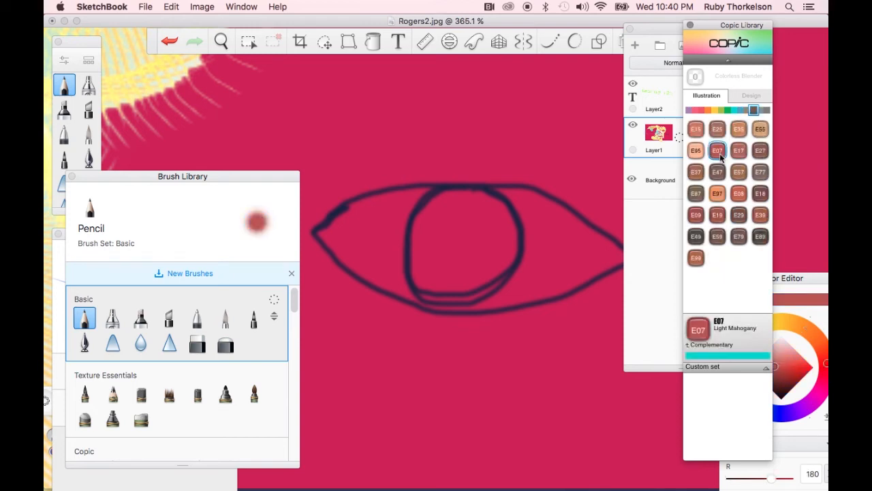
Fill the iris with the Fill tool, undoing one stray fill of the outline
left_click(373, 41)
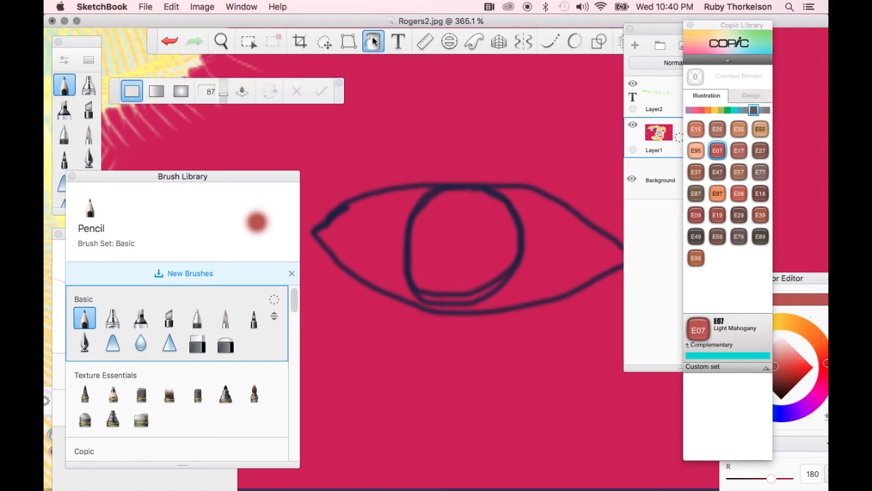
left_click(452, 264)
left_click(467, 292)
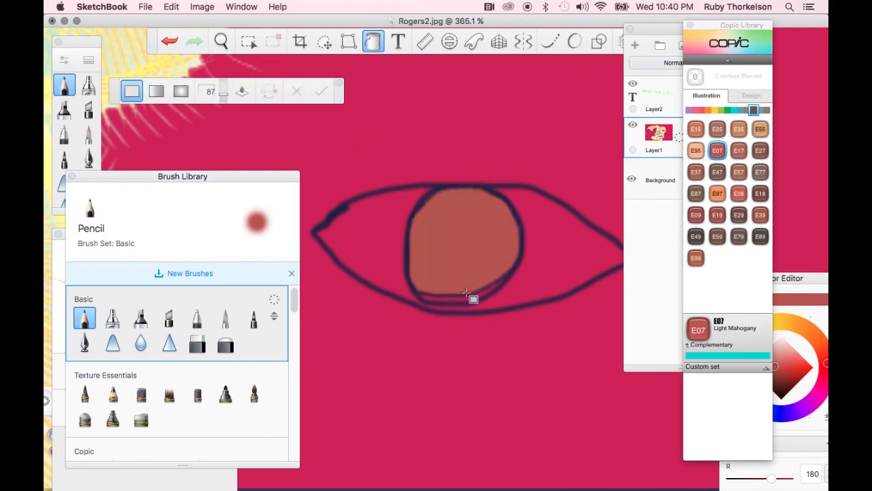
left_click(467, 305)
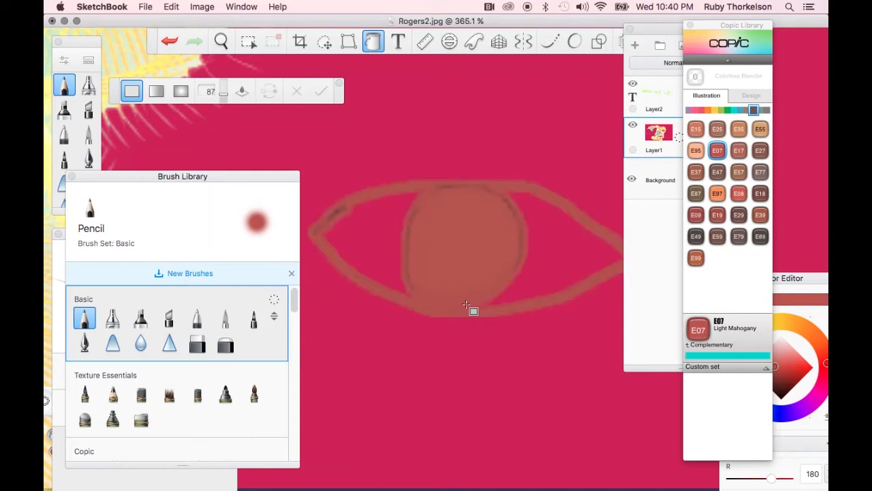
key("super+z")
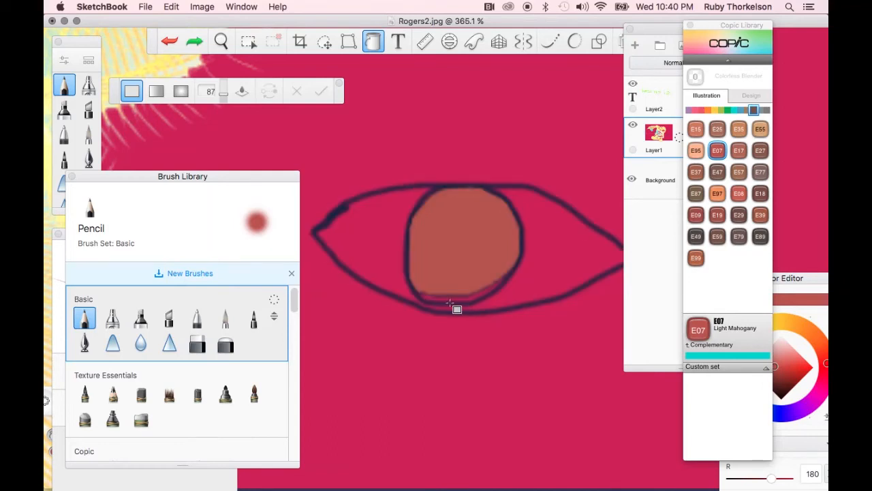
left_click(450, 303)
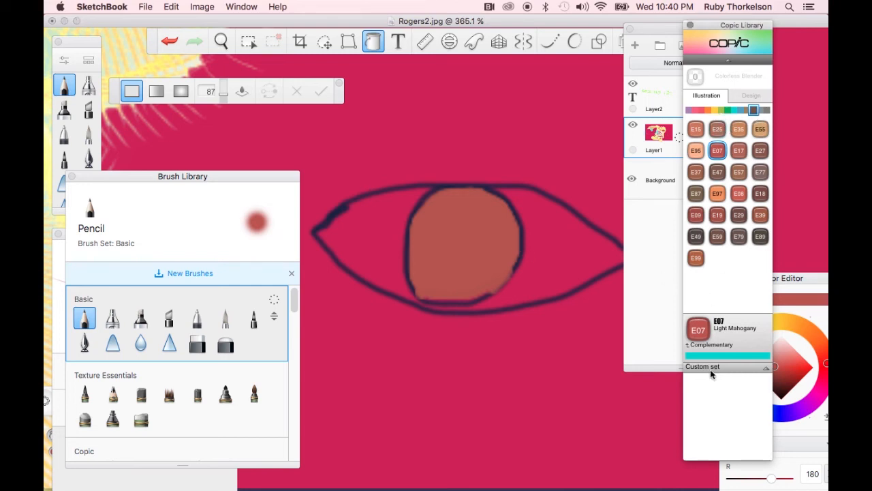
Select the Copic colour N0 Neutral Gray No.0 from the grey range
left_click(767, 110)
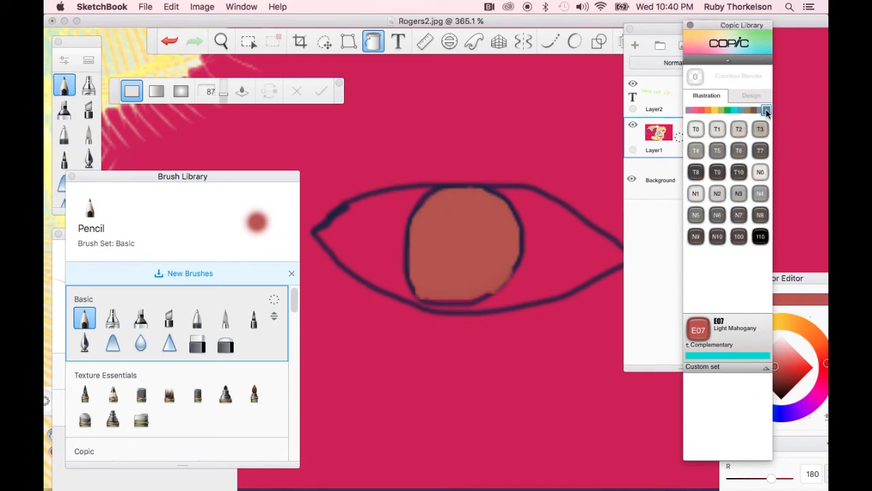
left_click(761, 172)
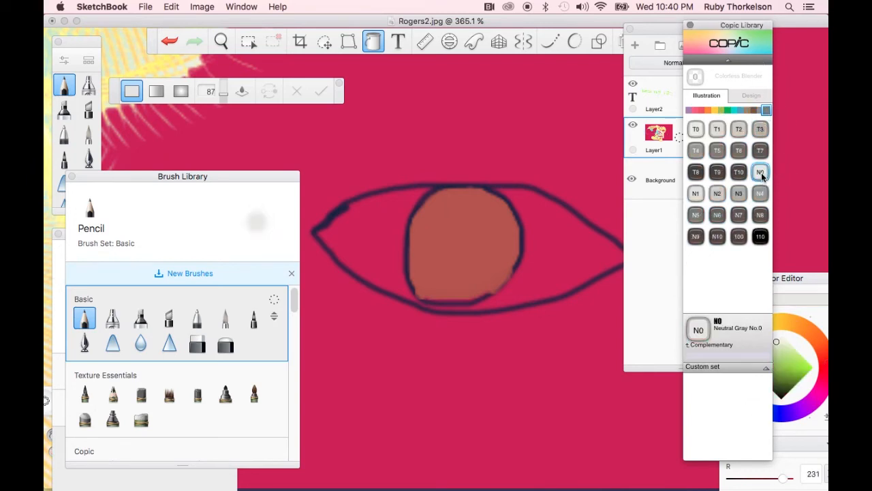
Fill the white of the eye on both sides of the iris with the Fill tool in N0 grey
left_click(558, 265)
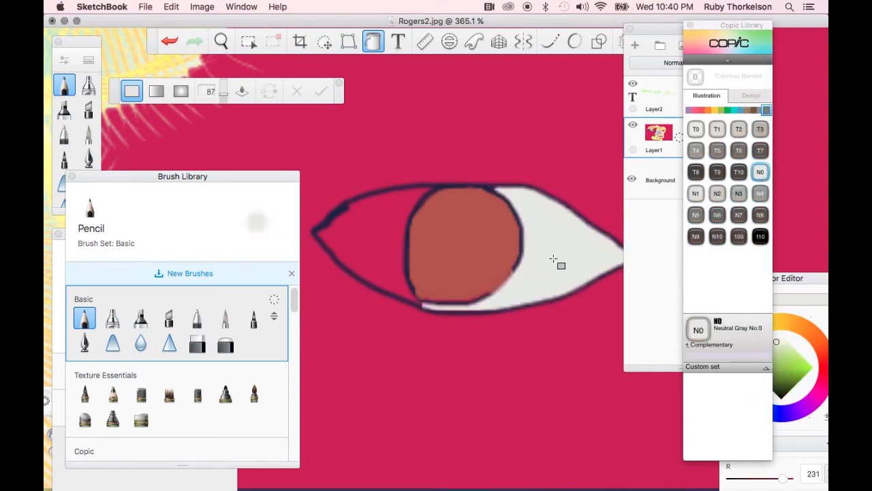
left_click(374, 236)
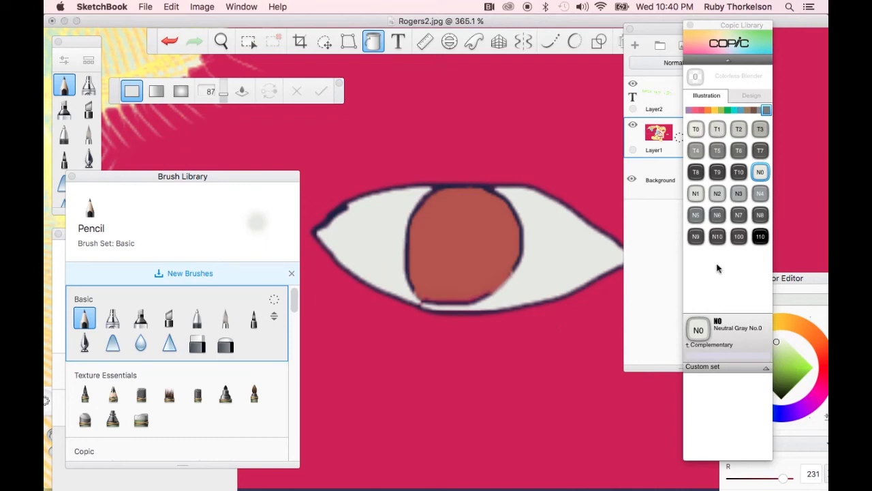
Draw a black pupil in the iris with the Pencil in Copic 110 Special Black
left_click(87, 321)
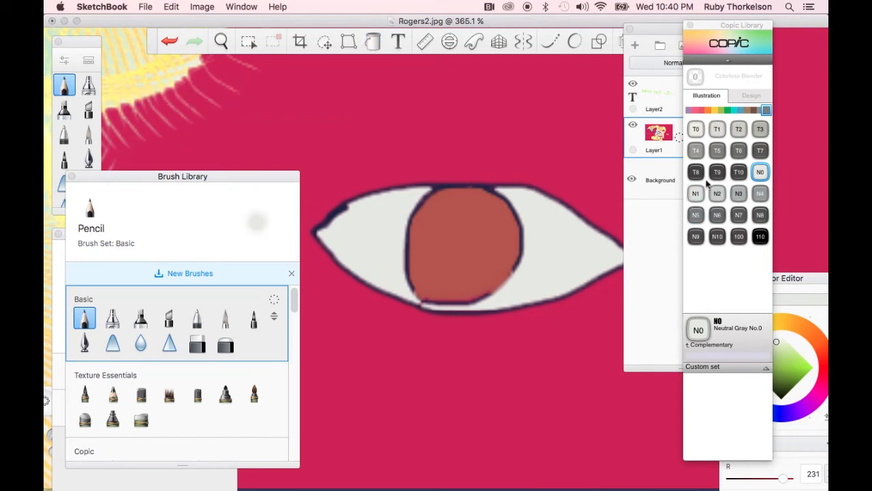
left_click(759, 236)
mouse_move(458, 232)
left_mouse_down()
mouse_move(451, 261)
mouse_move(456, 234)
mouse_move(470, 238)
mouse_move(468, 255)
mouse_move(448, 255)
mouse_move(454, 227)
mouse_move(474, 246)
mouse_move(468, 264)
mouse_move(449, 262)
mouse_move(456, 223)
mouse_move(481, 248)
mouse_move(448, 266)
mouse_move(454, 225)
mouse_move(460, 249)
left_mouse_up()
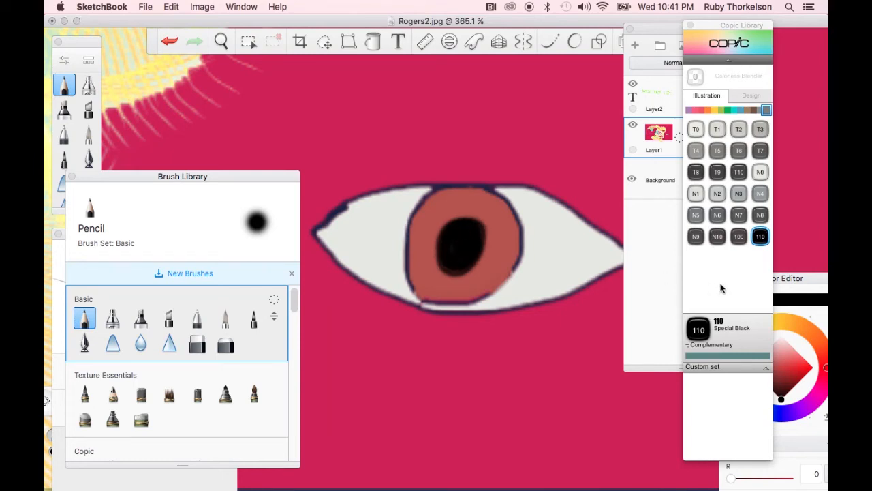
Paint a highlight on the pupil's edge with the Glow Brush in Copic Y0000 Yellow Fluorite
left_click(715, 111)
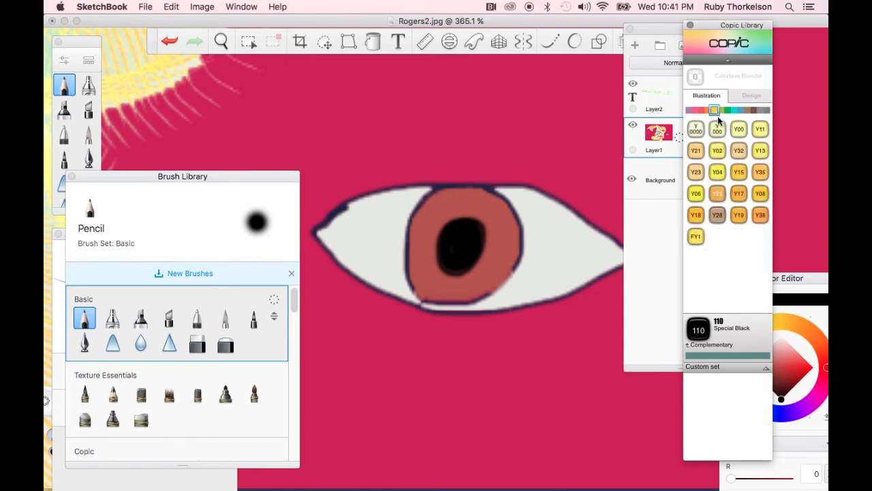
left_click(696, 134)
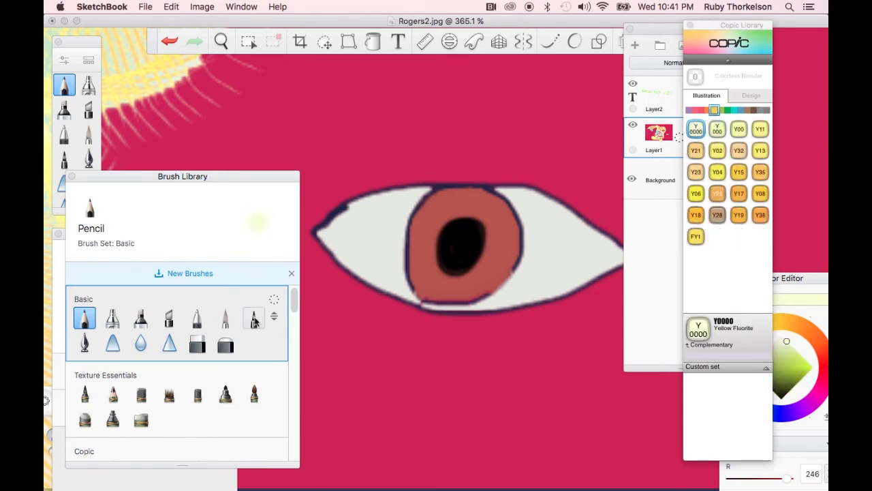
scroll(120, 407, "down", 3)
scroll(120, 407, "down", 3)
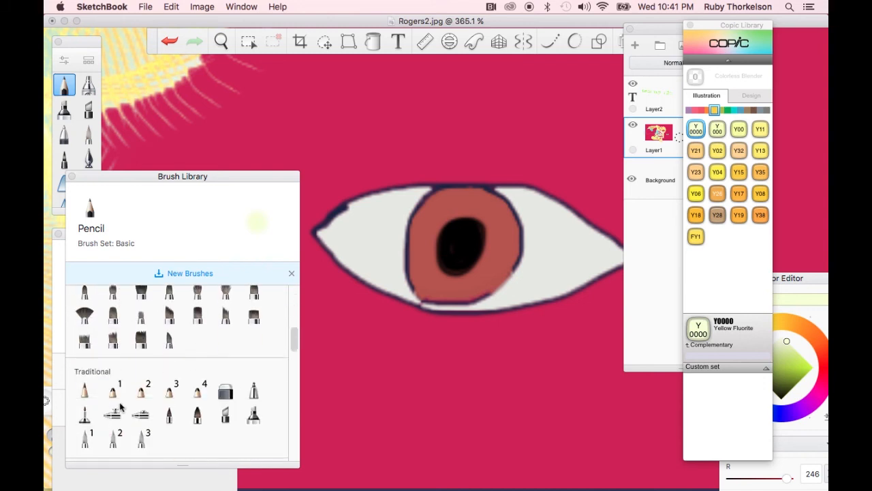
scroll(120, 407, "down", 5)
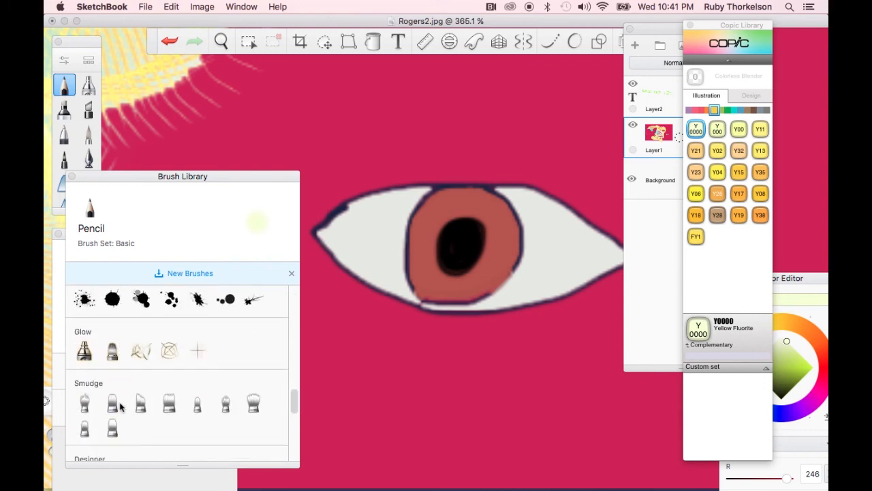
left_click(84, 351)
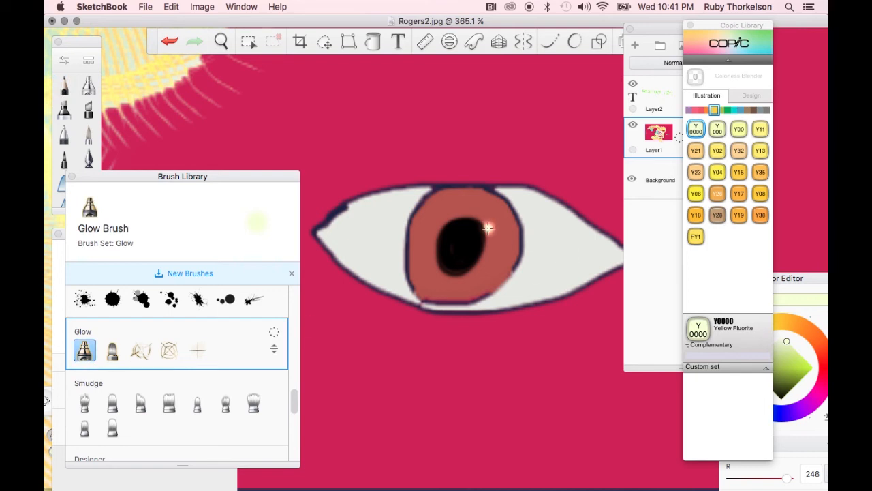
left_click_drag(469, 219, 482, 251)
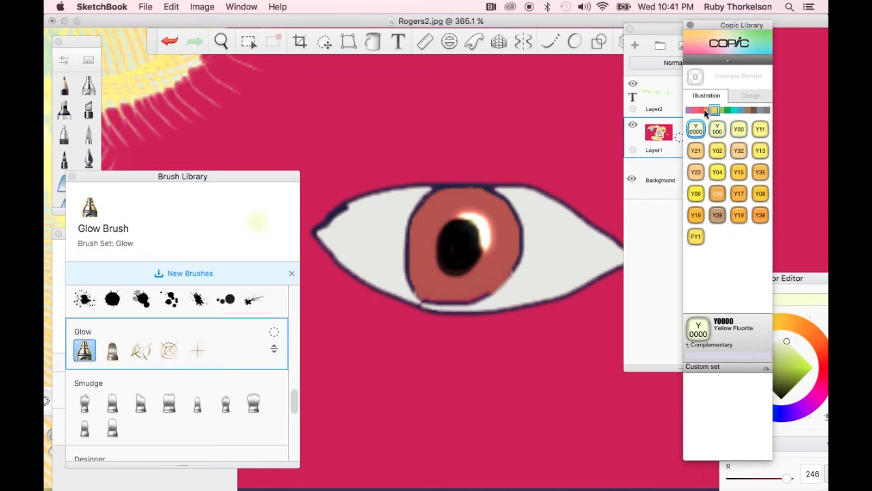
Switch to the Paintbrush in Copic E07 Light Mahogany, undoing an accidental large stroke
left_click(754, 111)
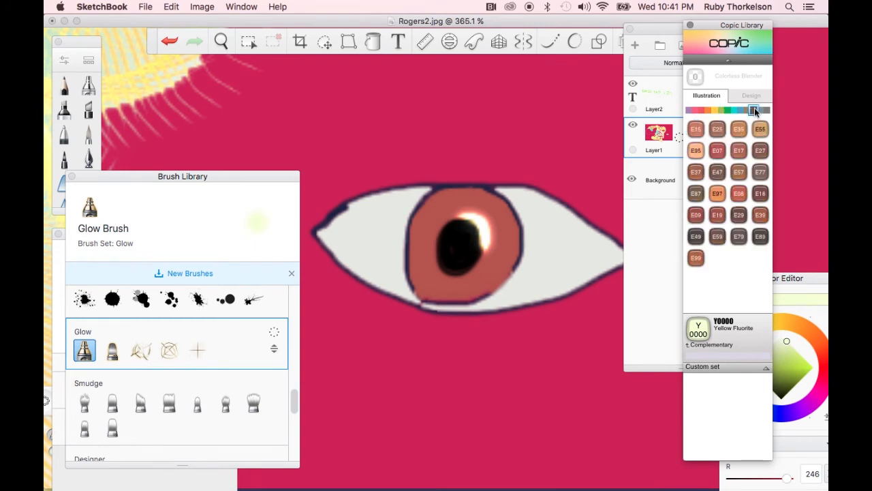
left_click(718, 156)
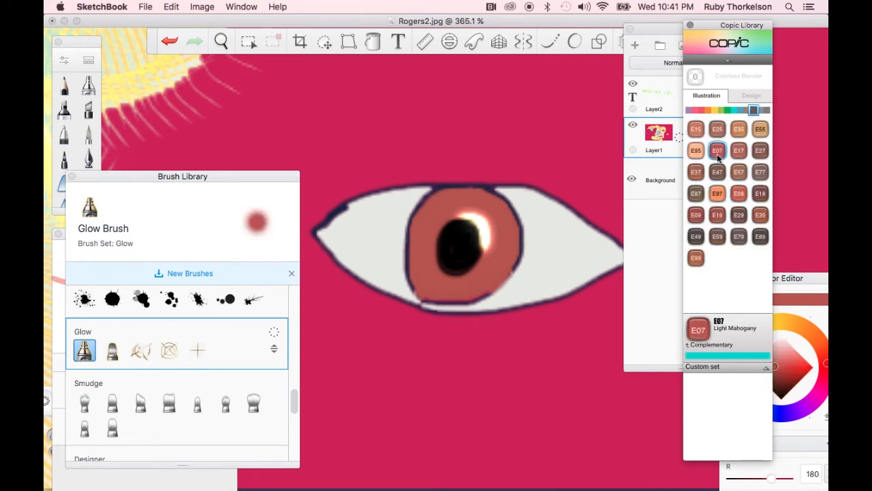
scroll(152, 372, "up", 2)
scroll(152, 373, "up", 10)
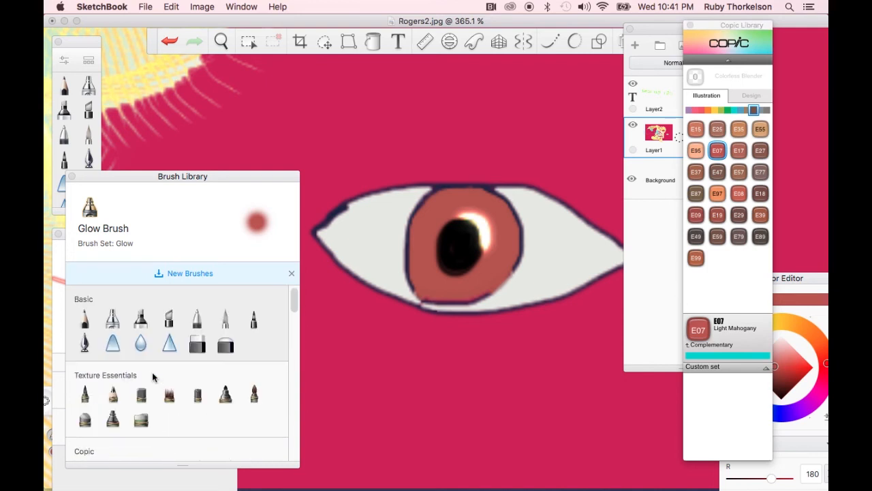
left_click(226, 324)
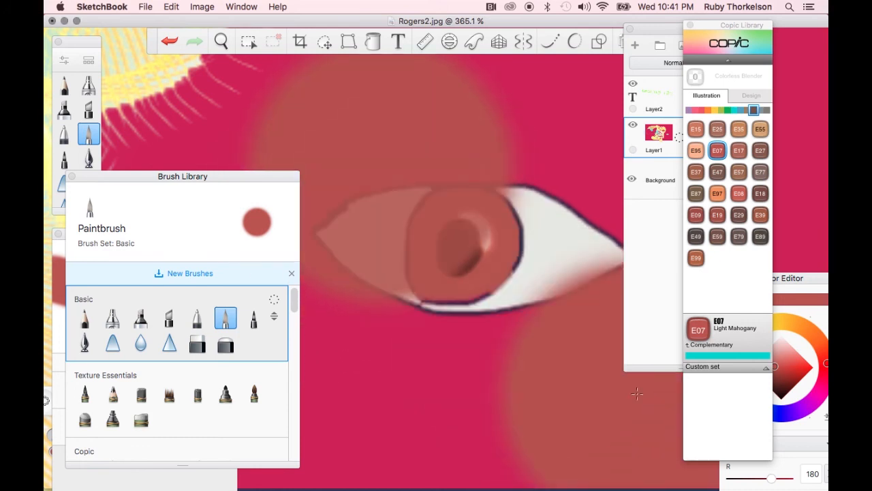
key("super+z")
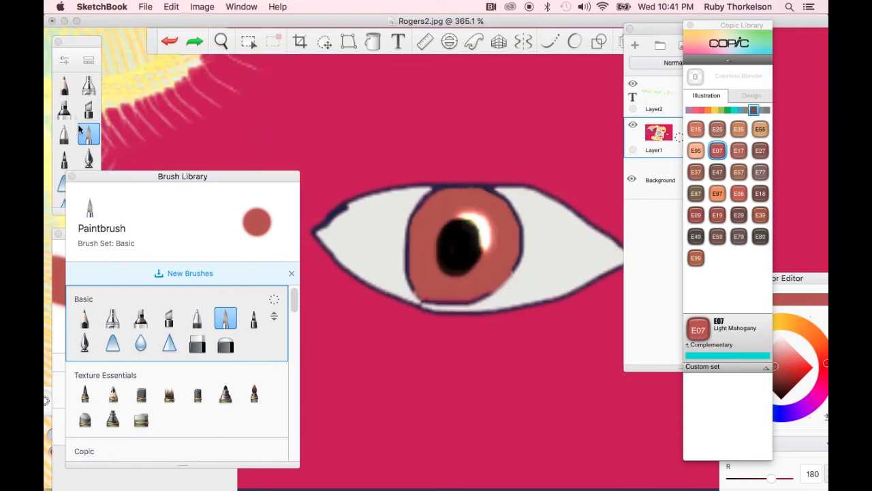
Open the Paintbrush's brush properties and set its size to 4.0
left_click(66, 70)
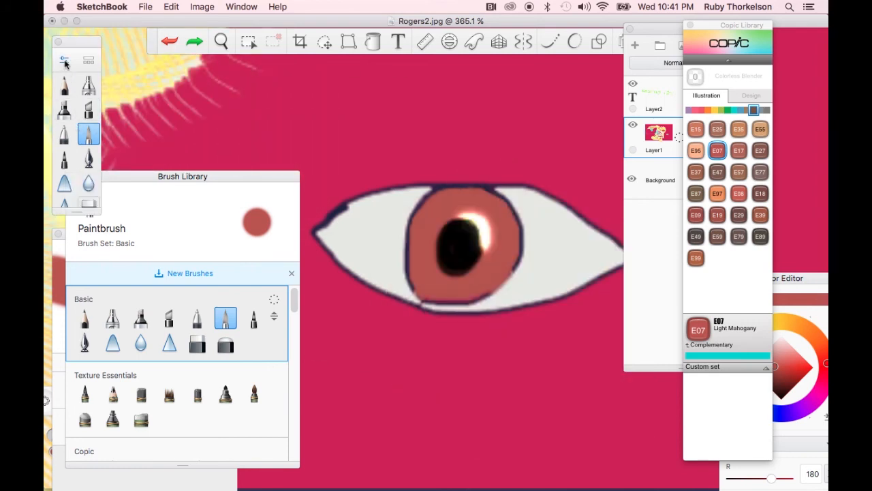
left_click(66, 62)
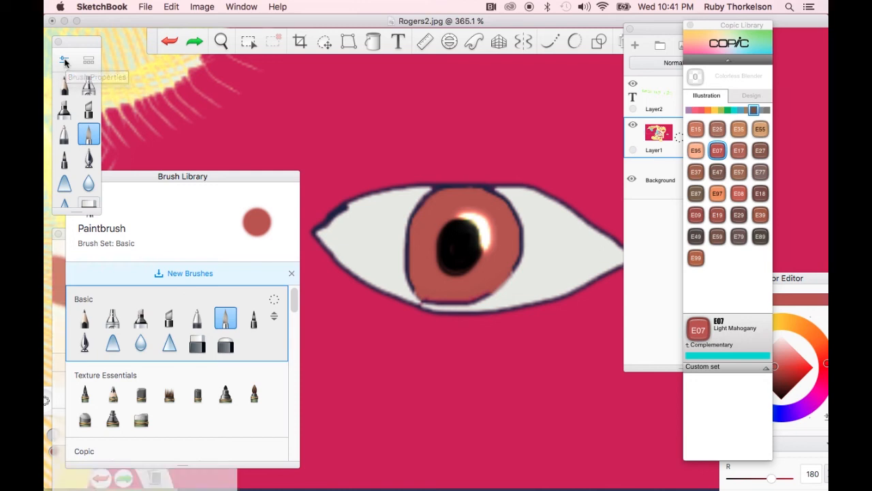
left_click(65, 62)
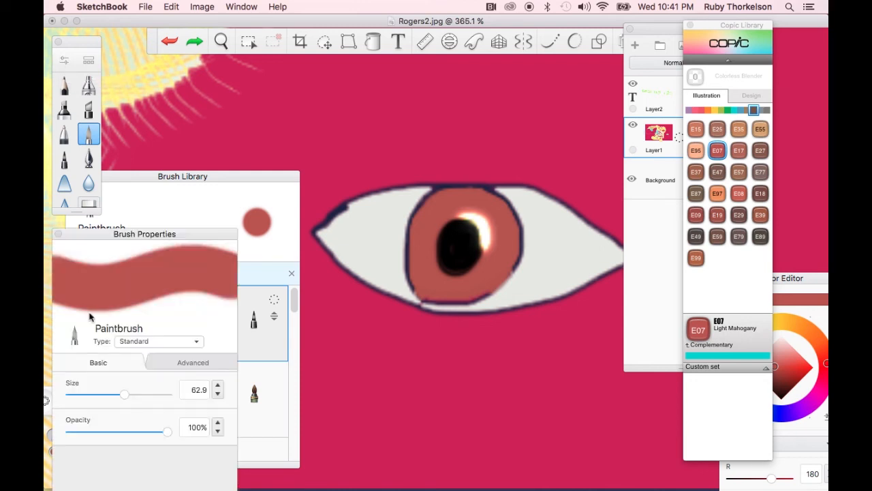
mouse_move(126, 402)
left_mouse_down()
mouse_move(70, 402)
mouse_move(77, 400)
left_mouse_up()
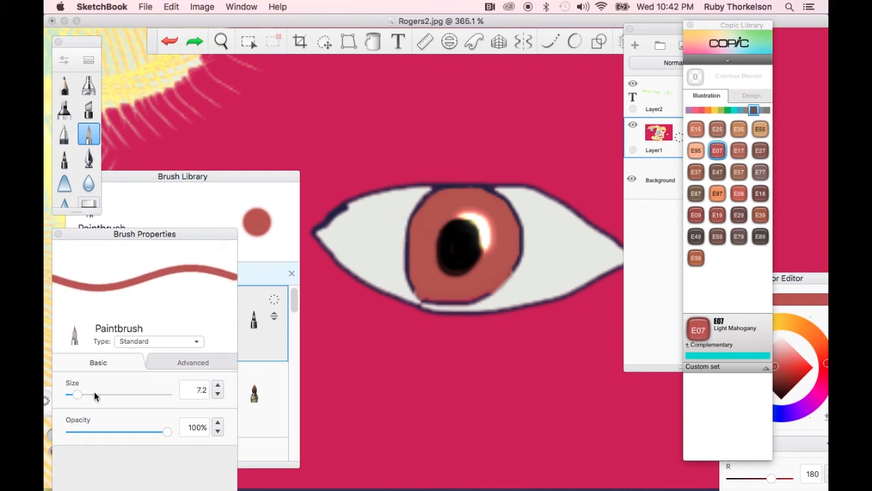
left_click_drag(77, 394, 73, 398)
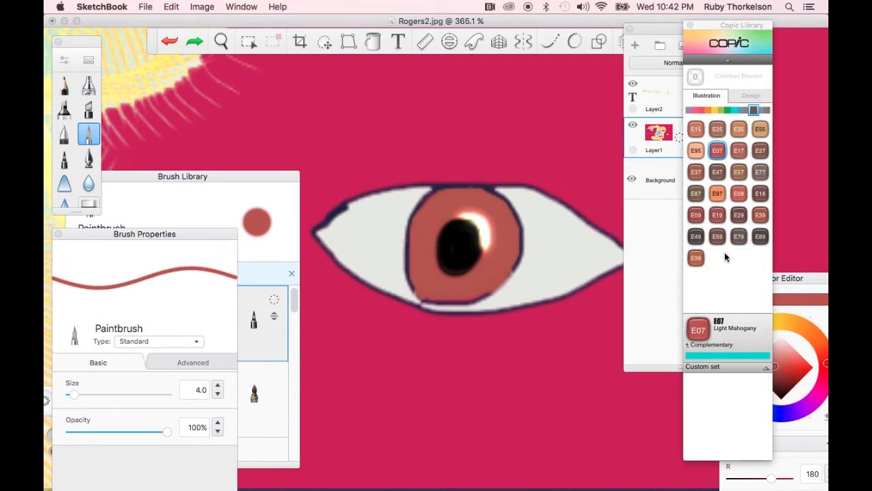
Dab brown flecks around the iris with Copic E27 Africano at brush size 4.0, undoing one trial stroke
left_click(761, 150)
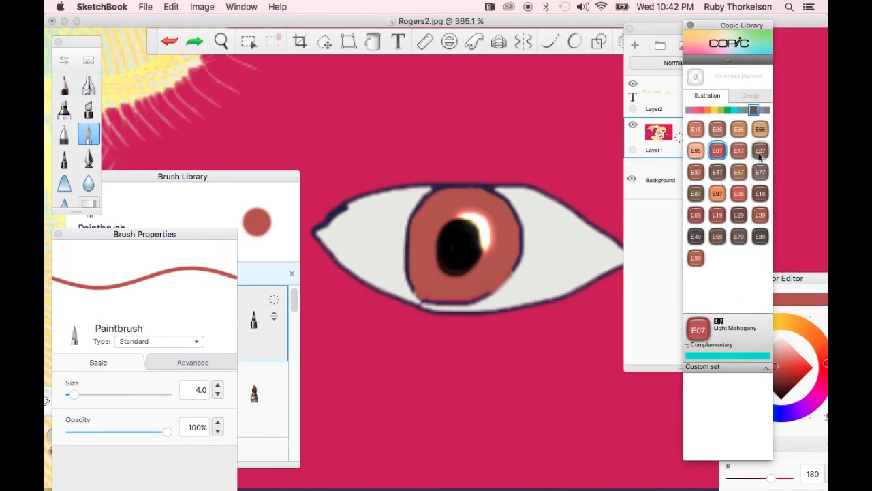
mouse_move(436, 238)
left_mouse_down()
mouse_move(416, 235)
mouse_move(424, 257)
left_mouse_up()
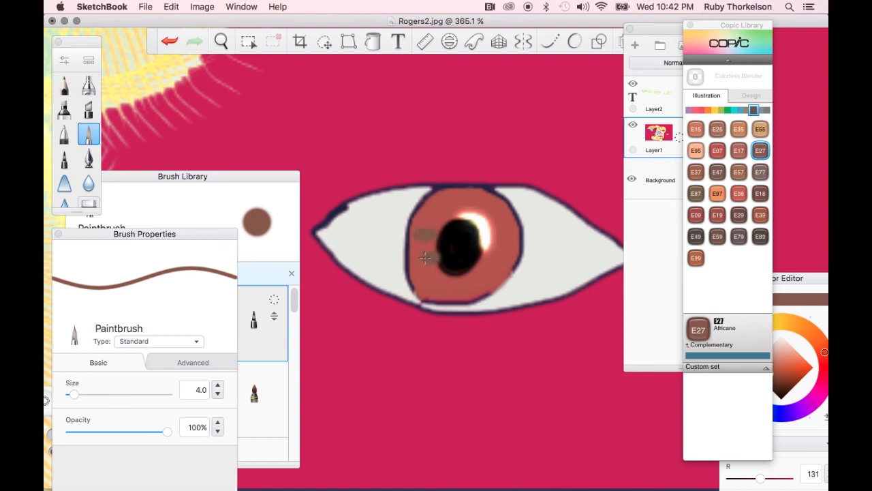
key("super+z")
left_click_drag(73, 394, 71, 394)
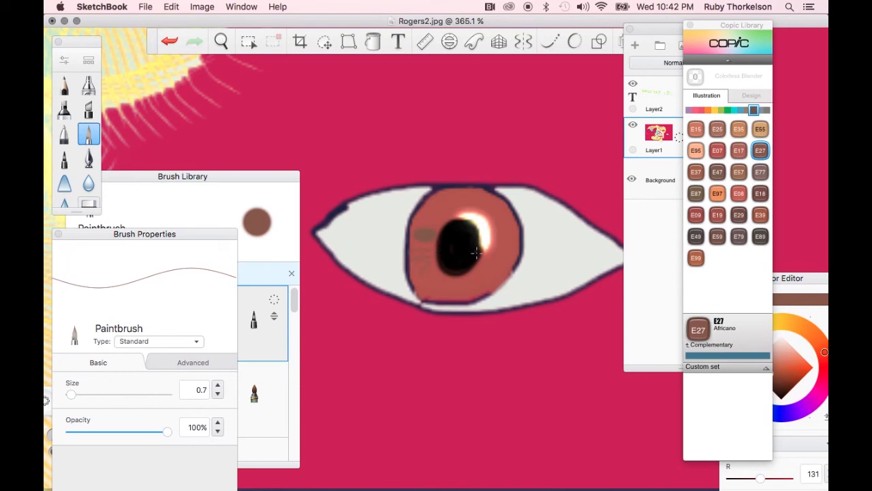
left_click(80, 393)
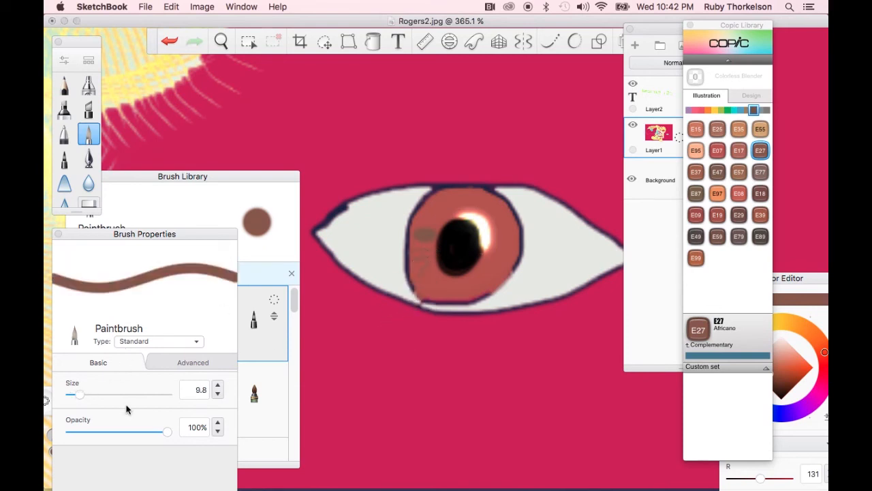
left_click(74, 400)
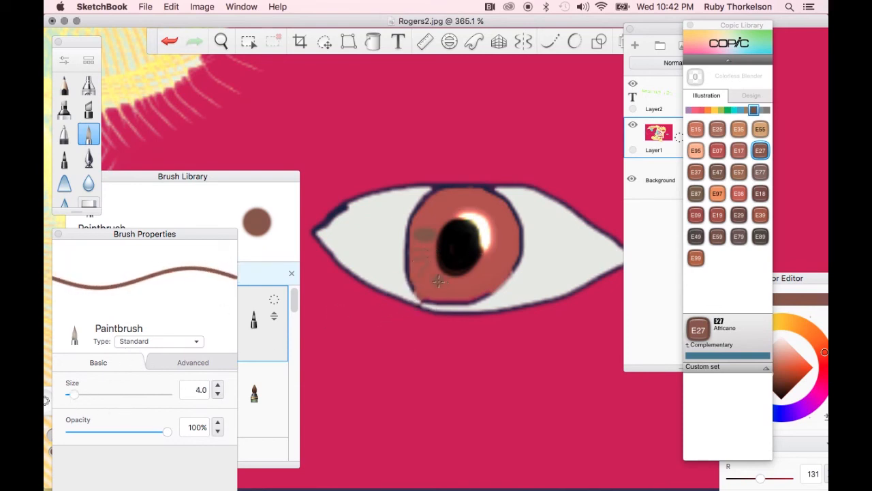
left_click(490, 268)
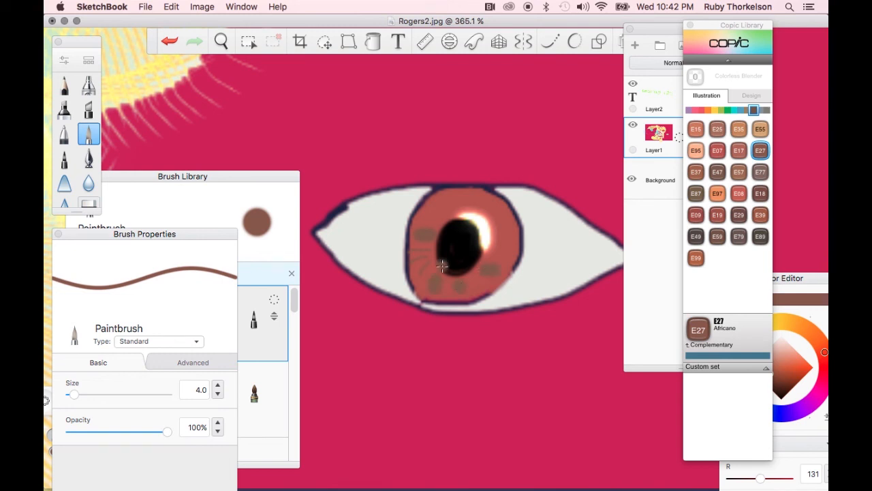
left_click_drag(427, 259, 420, 271)
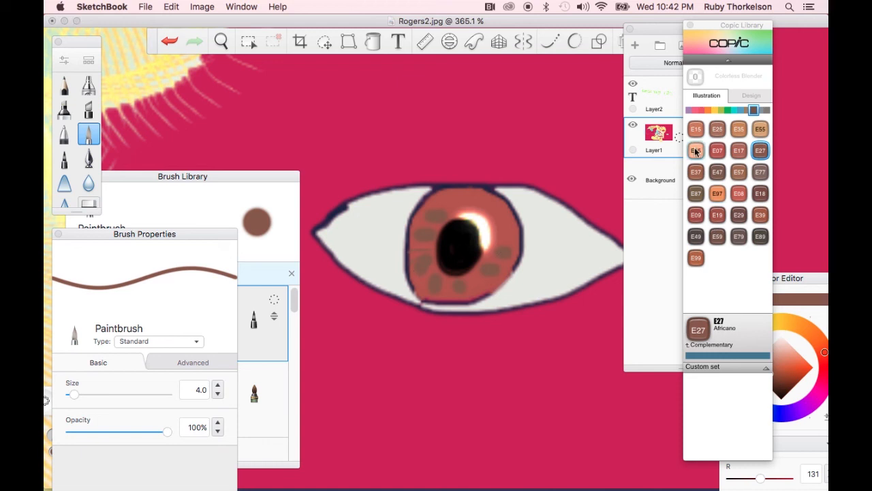
Zoom in on the iris and pick Copic Y06 Yellow, undoing a thick trial stroke
left_click(715, 110)
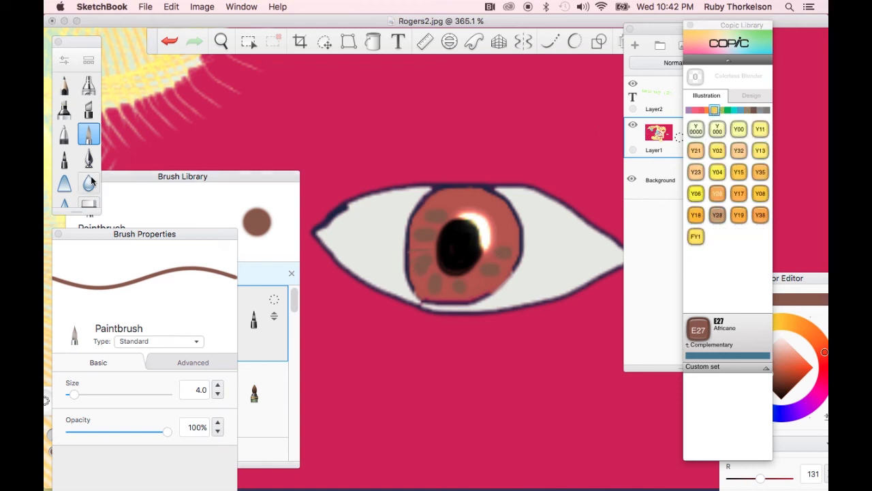
left_click(221, 41)
left_click_drag(398, 237, 333, 135)
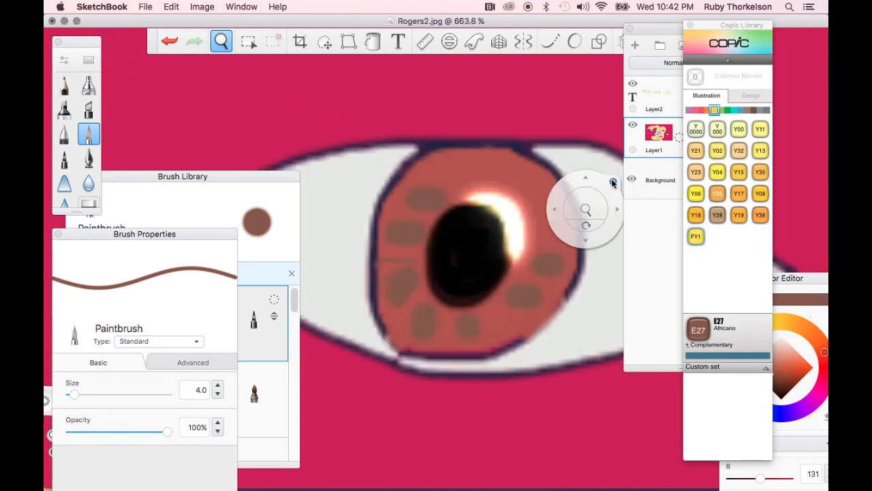
left_click(696, 193)
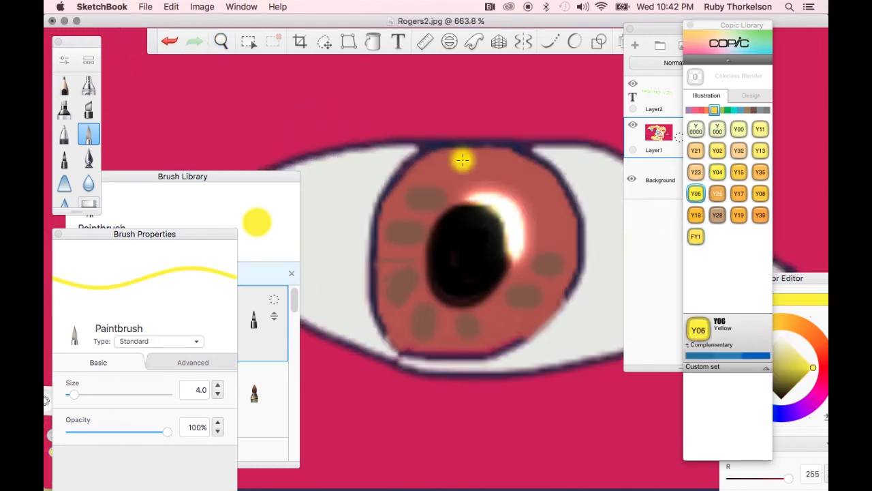
left_click_drag(452, 185, 409, 188)
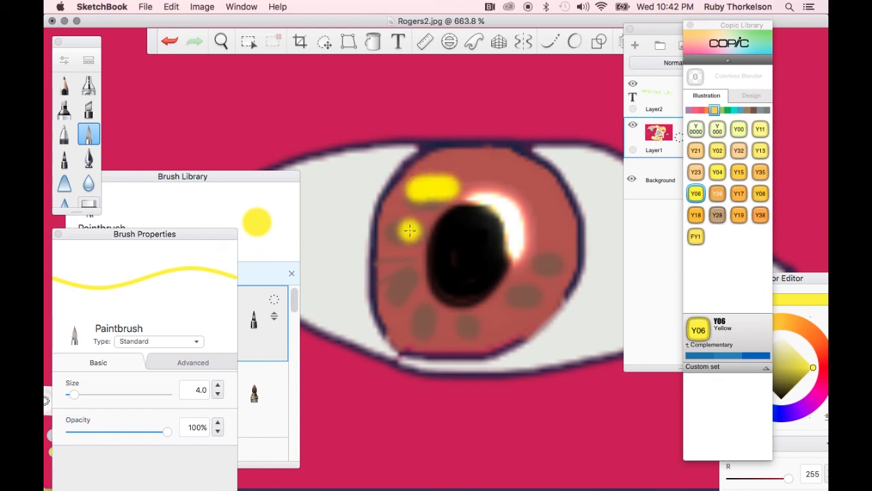
key("super+z")
key("super+z")
Set the brush size to 1.4 and paint thin yellow streaks around the iris
left_click_drag(73, 395, 70, 395)
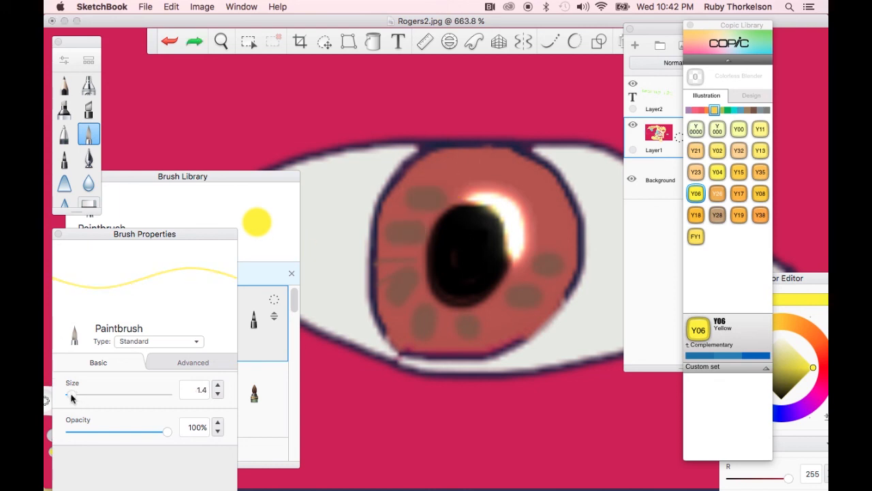
left_click_drag(444, 194, 399, 186)
left_click_drag(419, 220, 380, 223)
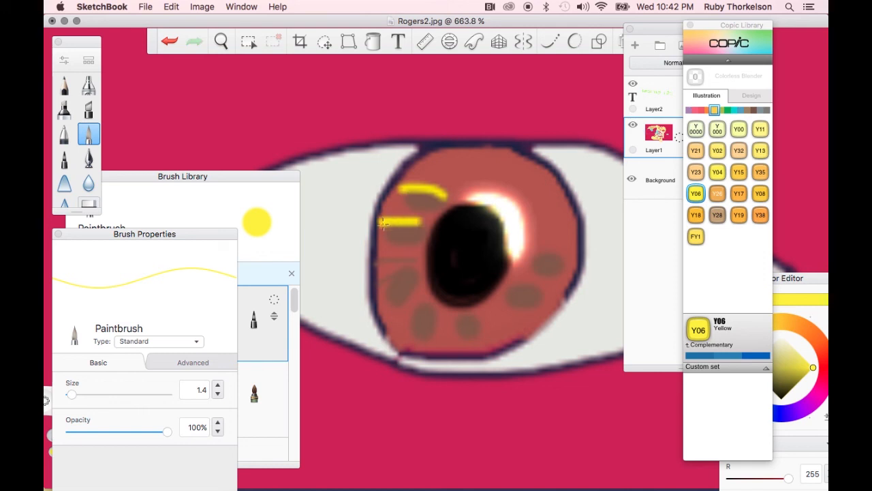
mouse_move(417, 265)
left_mouse_down()
mouse_move(403, 316)
mouse_move(429, 345)
left_mouse_up()
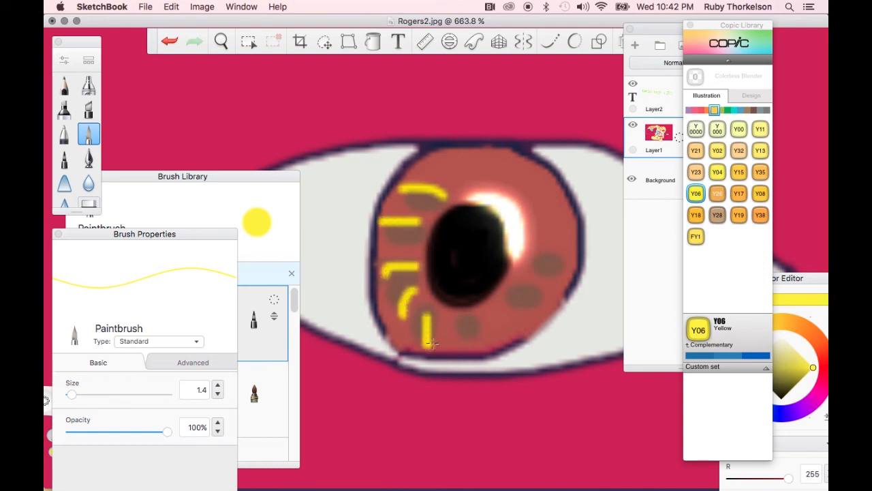
left_click_drag(464, 318, 492, 331)
left_click_drag(506, 300, 538, 307)
mouse_move(539, 272)
left_mouse_down()
mouse_move(564, 262)
mouse_move(543, 242)
left_mouse_up()
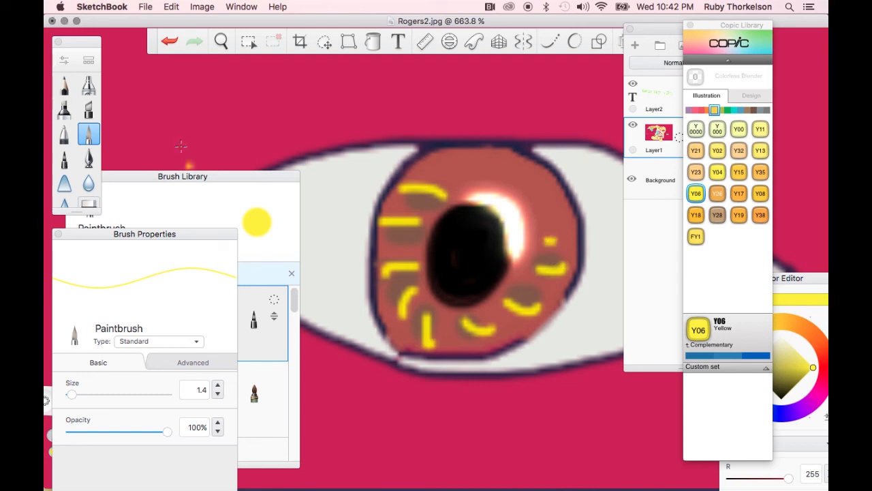
Browse through the brush sets in the Brush Library down to the Smudge brushes
left_click(196, 181)
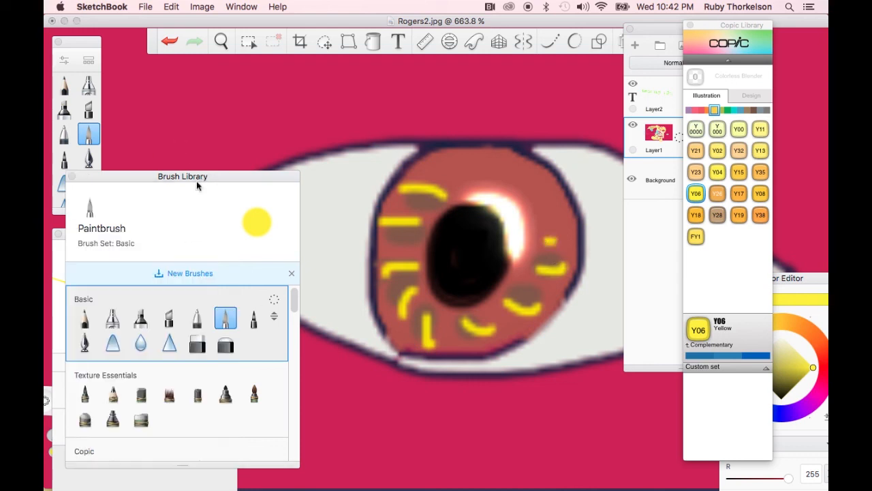
mouse_move(166, 181)
left_mouse_down()
mouse_move(136, 114)
mouse_move(130, 117)
left_mouse_up()
scroll(198, 327, "down", 4)
scroll(198, 327, "down", 3)
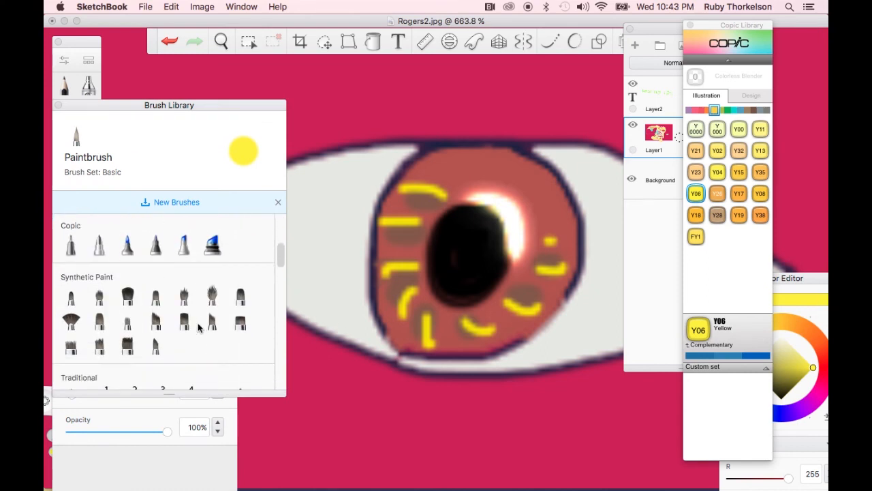
scroll(156, 279, "down", 3)
scroll(156, 290, "down", 14)
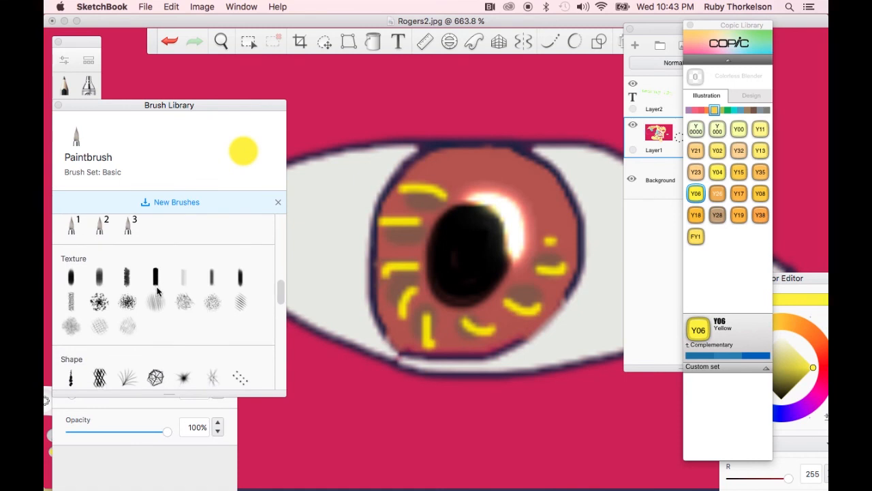
scroll(156, 291, "down", 2)
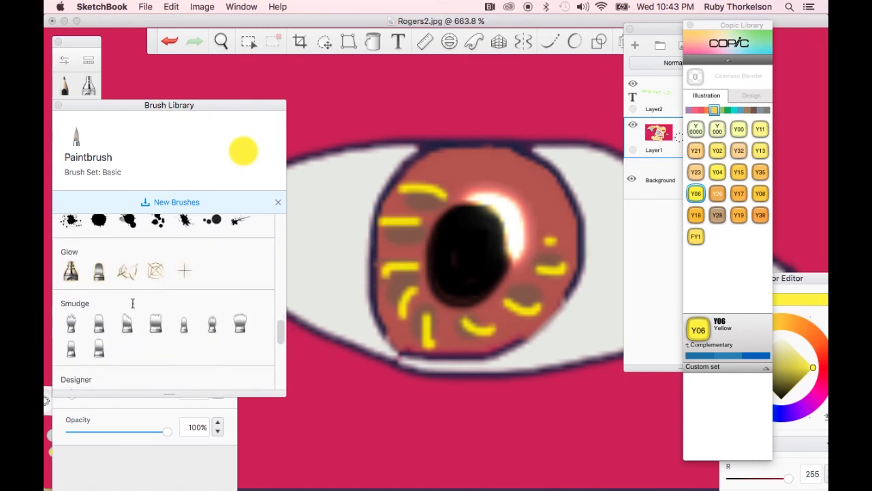
scroll(74, 330, "down", 2)
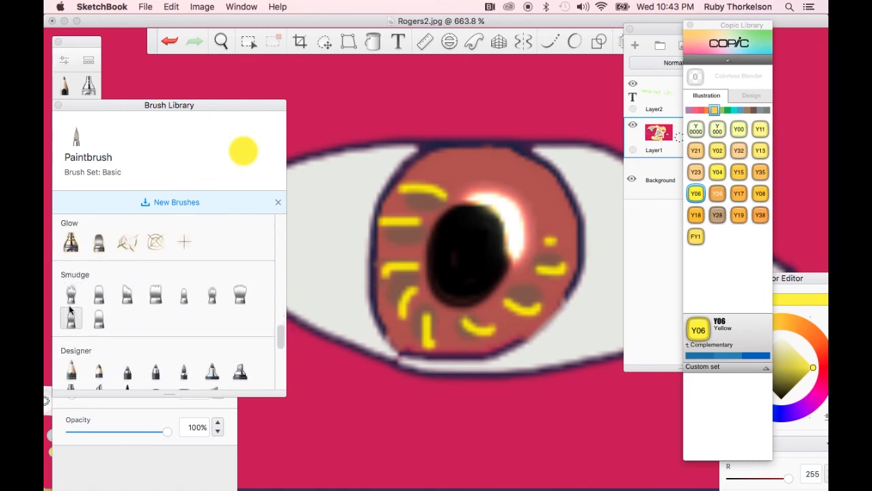
Select the Smudge Web Brush and raise its strength to 94%
left_click(70, 293)
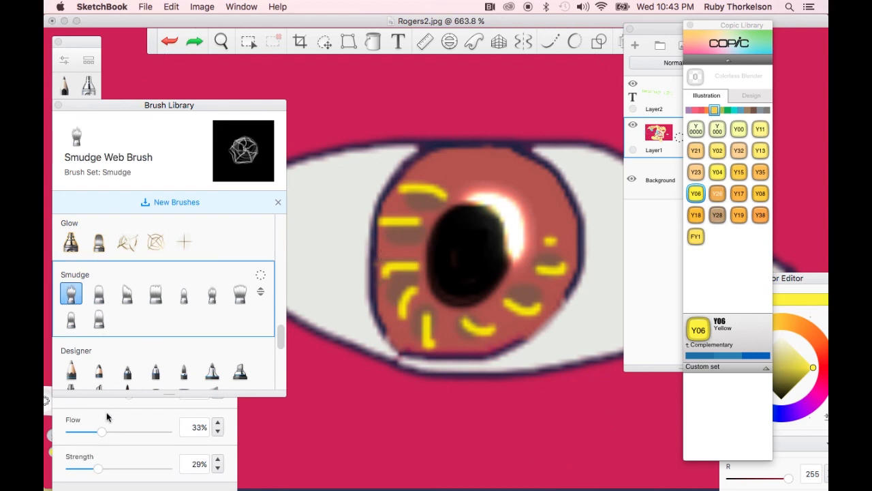
left_click_drag(136, 395, 71, 397)
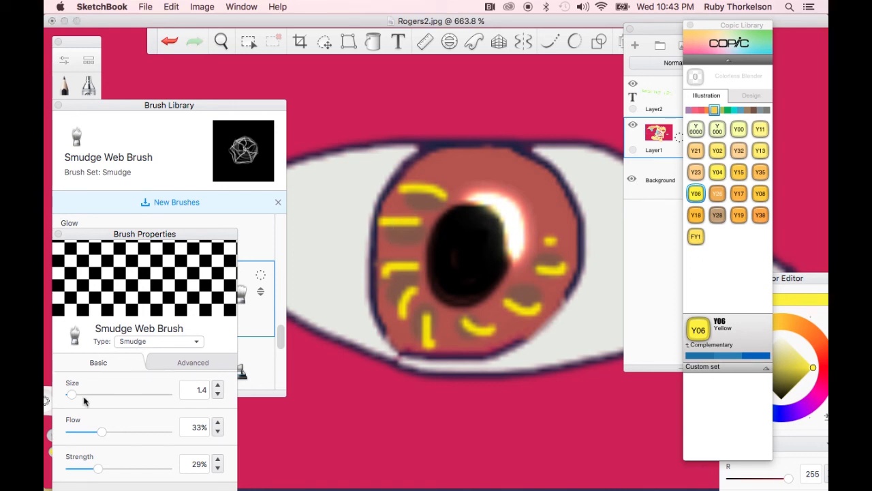
left_click_drag(100, 471, 160, 469)
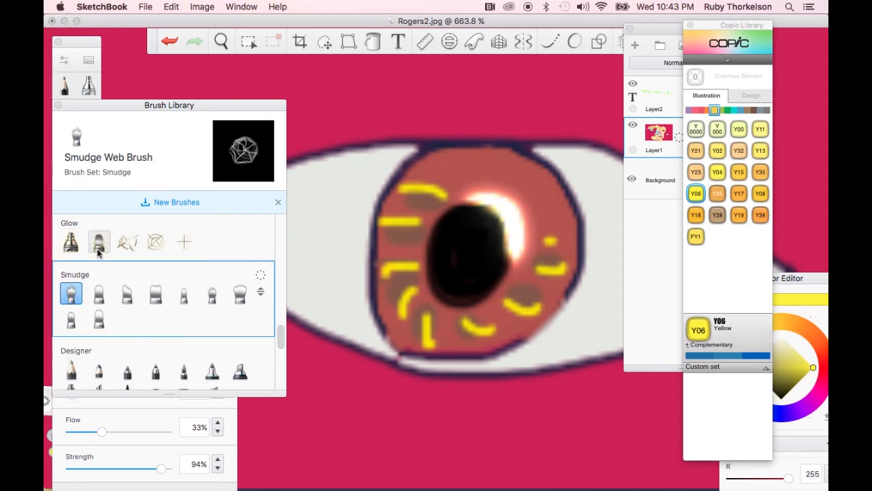
Switch to Smudge Flat Brush 3 and smudge the yellow and brown streaks into the iris
left_click(98, 293)
mouse_move(410, 217)
left_mouse_down()
mouse_move(423, 194)
mouse_move(393, 222)
mouse_move(389, 243)
mouse_move(409, 334)
mouse_move(395, 307)
left_mouse_up()
mouse_move(446, 317)
left_mouse_down()
mouse_move(456, 341)
mouse_move(541, 302)
mouse_move(532, 300)
mouse_move(536, 308)
left_mouse_up()
mouse_move(420, 185)
left_mouse_down()
mouse_move(407, 175)
mouse_move(401, 191)
left_mouse_up()
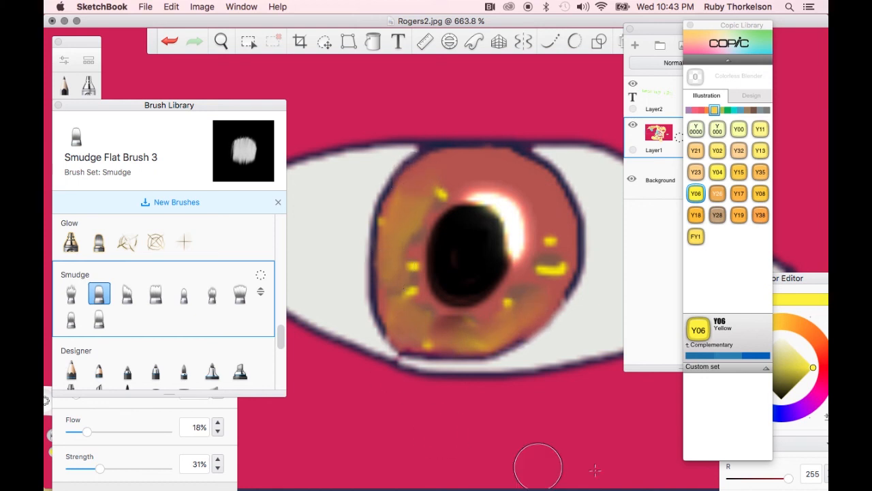
Zoom out to the whole canvas and turn on the Symmetry tool with its vertical mirror line
left_click(223, 42)
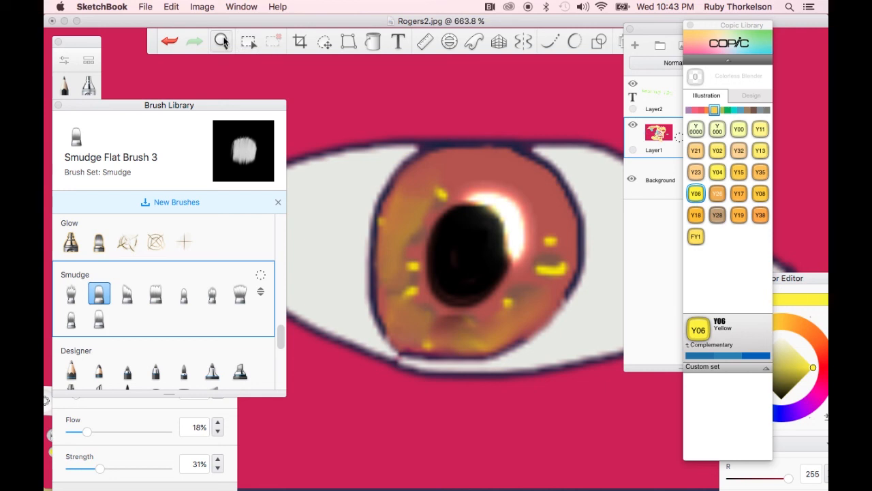
left_click(225, 42)
mouse_move(354, 168)
left_mouse_down()
mouse_move(357, 157)
mouse_move(368, 311)
mouse_move(364, 404)
mouse_move(350, 445)
mouse_move(353, 411)
mouse_move(345, 457)
left_mouse_up()
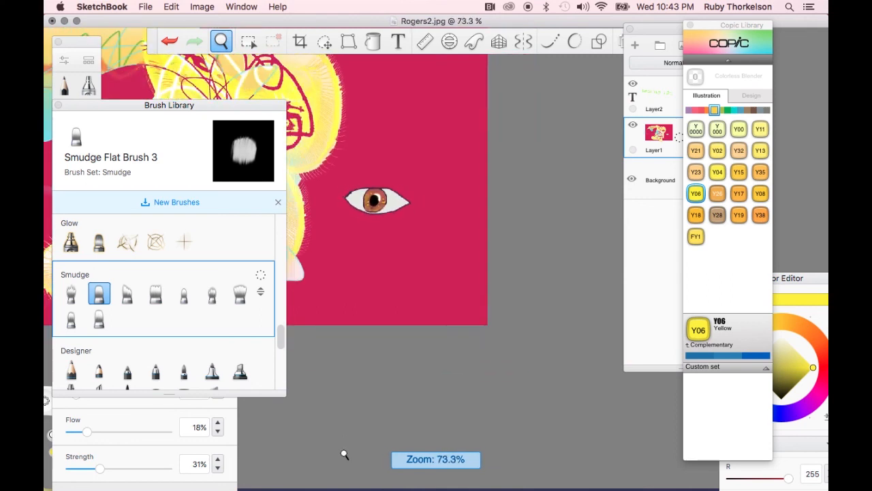
left_click_drag(409, 255, 516, 397)
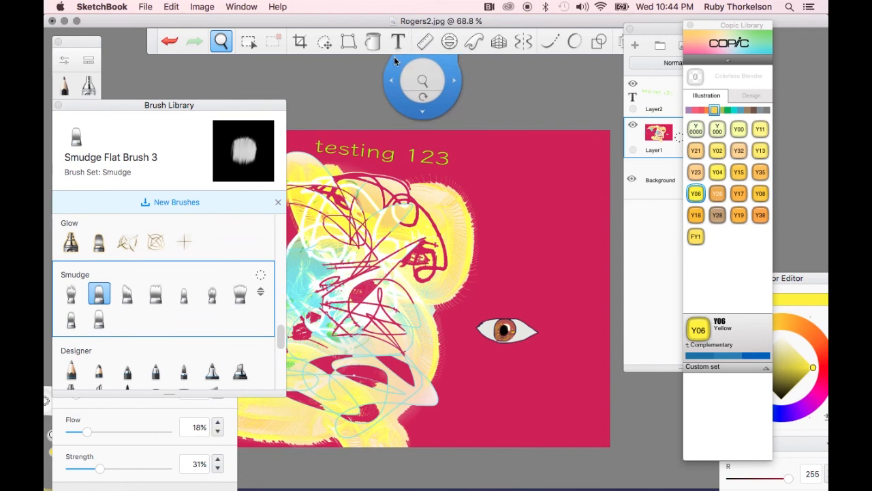
left_click(476, 77)
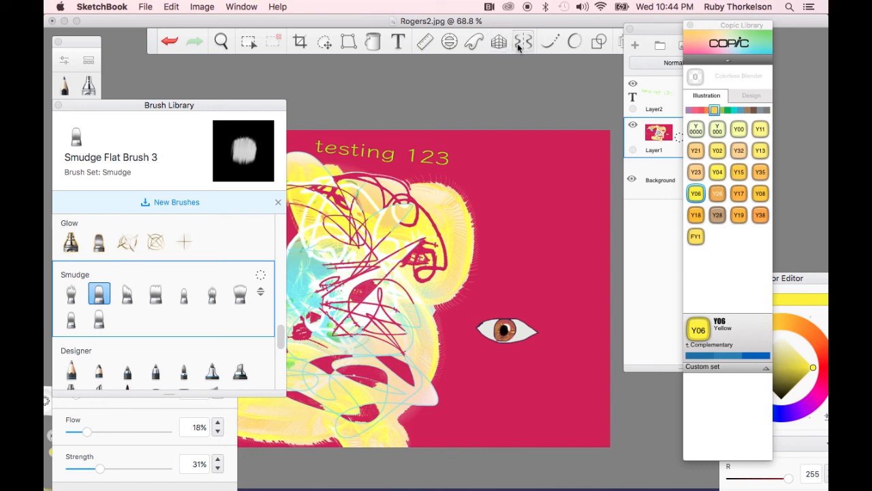
left_click(523, 43)
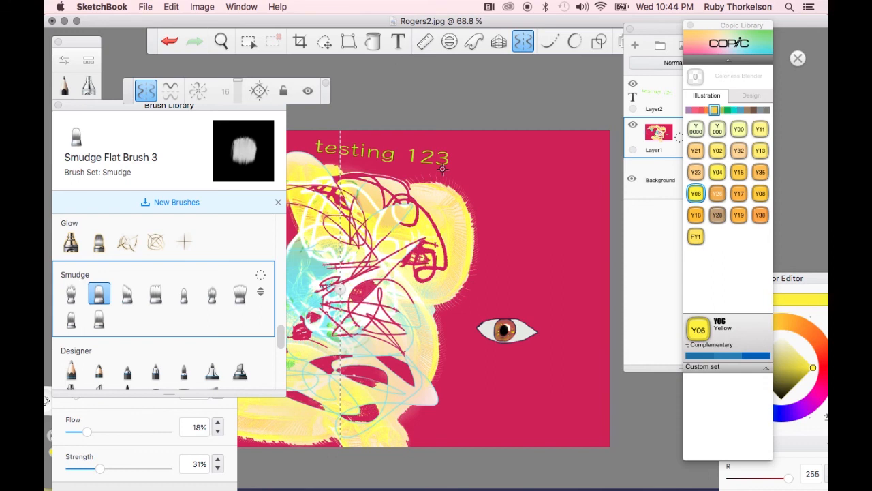
scroll(441, 167, "left", 5)
scroll(441, 167, "down", 2)
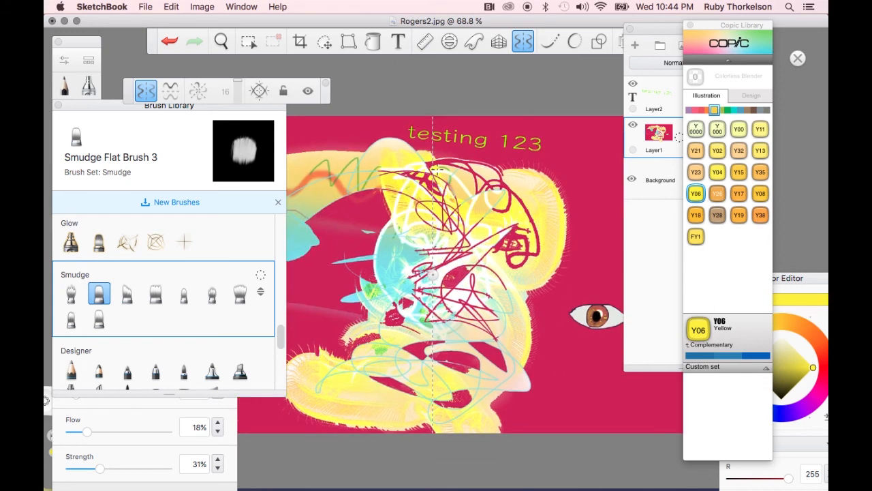
scroll(115, 255, "up", 10)
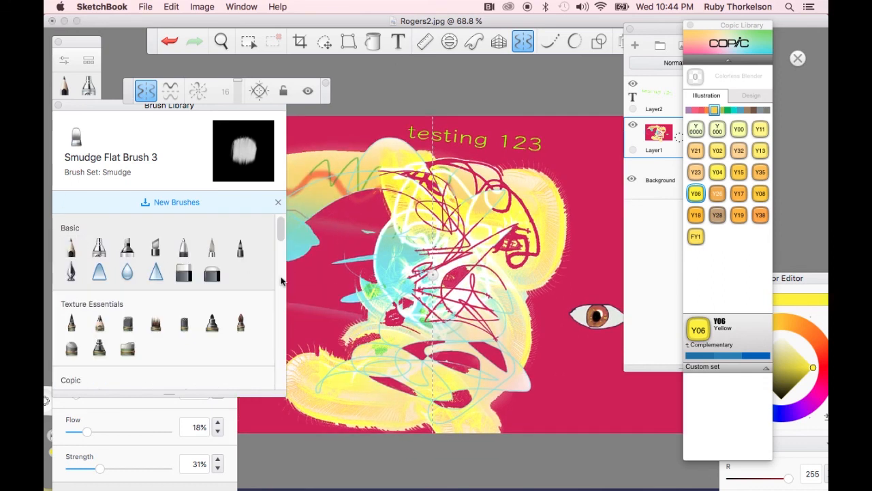
Select the Basic marker-type pen with Copic 110 Special Black and draw a mirrored black line across the canvas
left_click(238, 250)
mouse_move(139, 106)
left_mouse_down()
mouse_move(111, 259)
mouse_move(109, 252)
left_mouse_up()
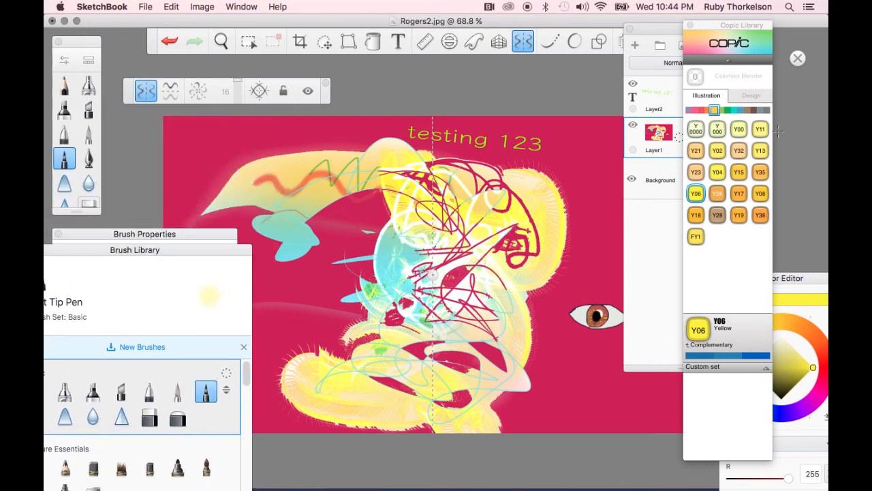
left_click(767, 110)
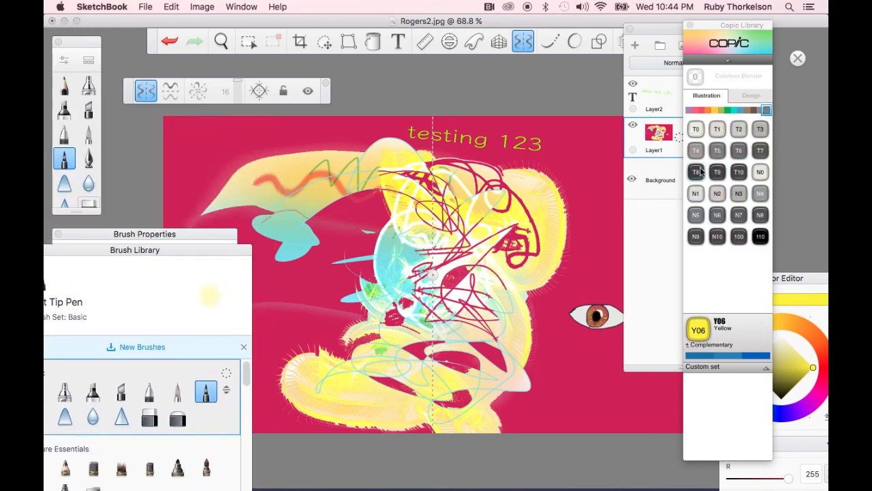
left_click(698, 172)
left_click(760, 237)
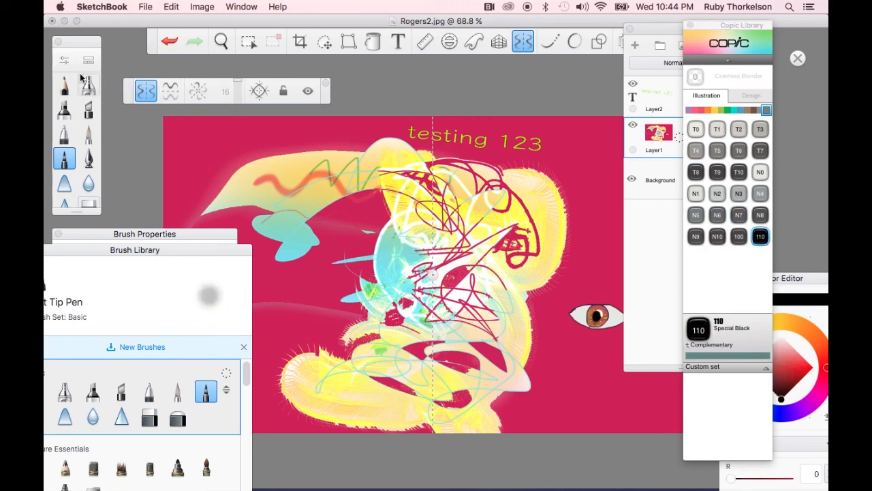
mouse_move(242, 149)
left_mouse_down()
mouse_move(301, 146)
mouse_move(342, 165)
mouse_move(357, 198)
mouse_move(312, 232)
mouse_move(319, 257)
mouse_move(373, 279)
mouse_move(389, 329)
mouse_move(349, 413)
left_mouse_up()
Switch to 16-sector radial symmetry and draw a looping black scribble around the canvas centre
left_click(197, 92)
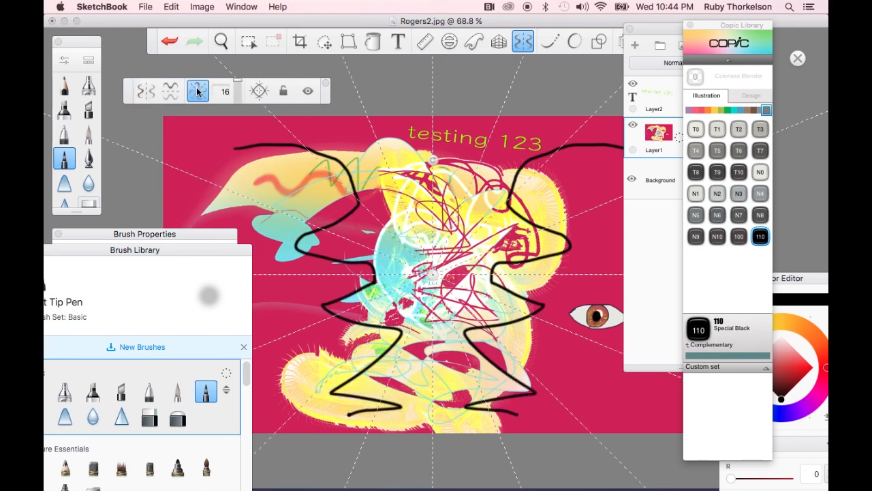
left_click(283, 91)
mouse_move(232, 156)
left_mouse_down()
mouse_move(235, 174)
mouse_move(198, 144)
mouse_move(232, 136)
mouse_move(276, 198)
mouse_move(314, 212)
mouse_move(160, 199)
left_mouse_up()
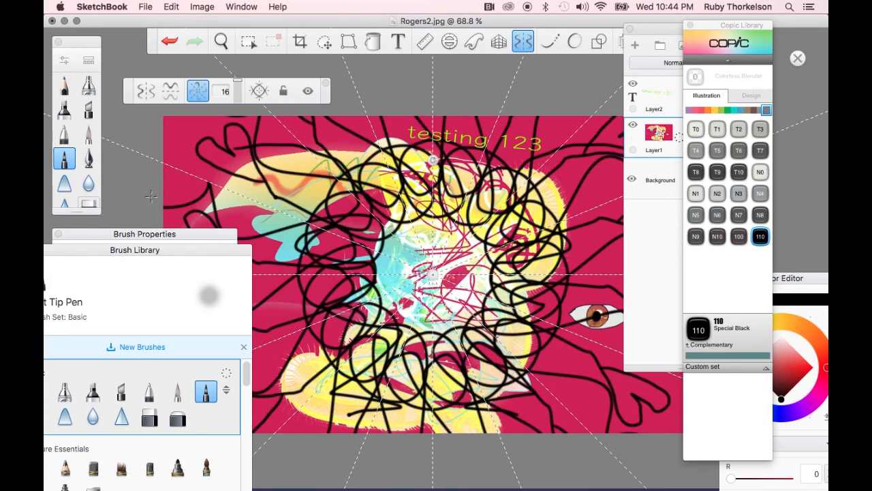
left_click(326, 83)
Rearrange the Brush Library, Brush Properties, Copic Library and Layers panels around the canvas
scroll(471, 93, "right", 3)
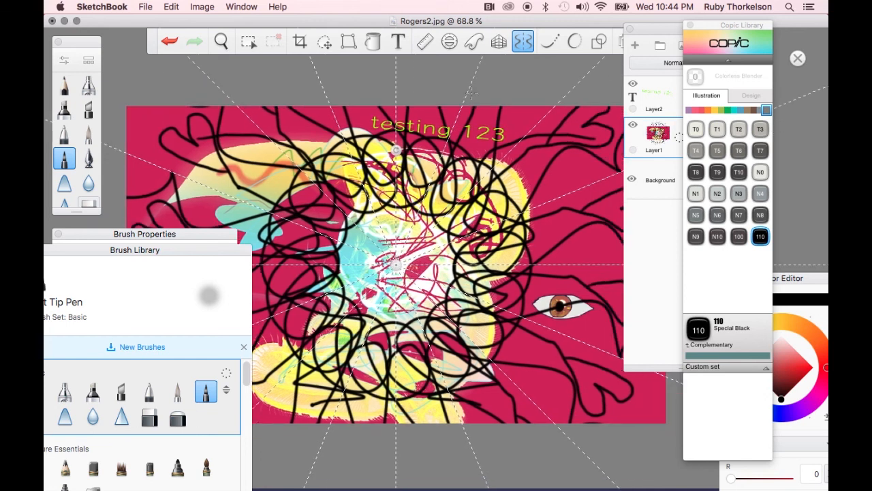
scroll(472, 92, "down", 2)
left_click_drag(163, 257, 84, 311)
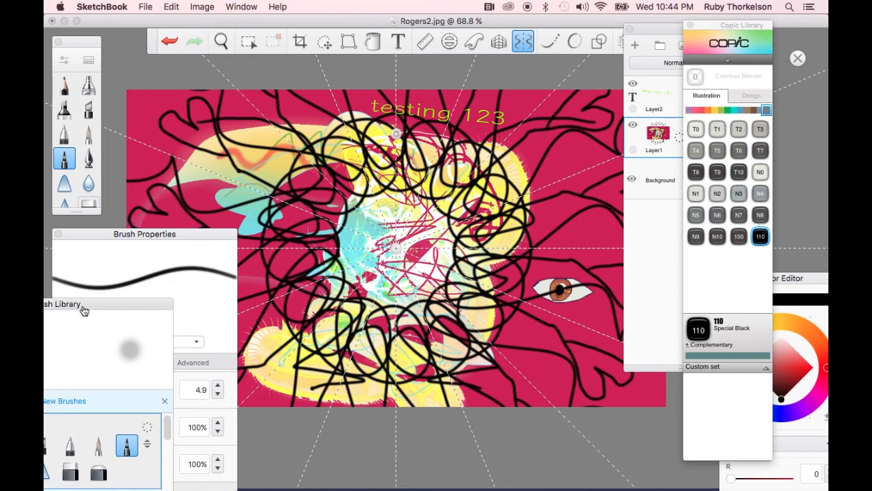
left_click_drag(153, 238, 81, 205)
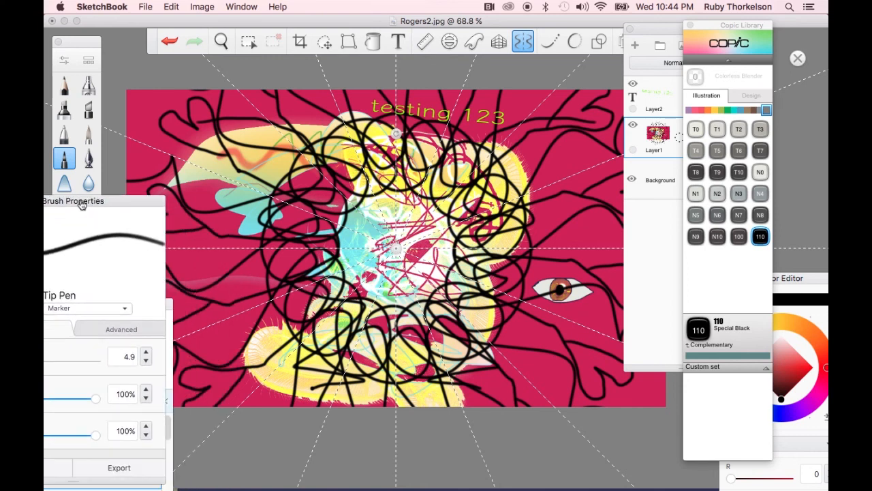
left_click_drag(706, 32, 774, 39)
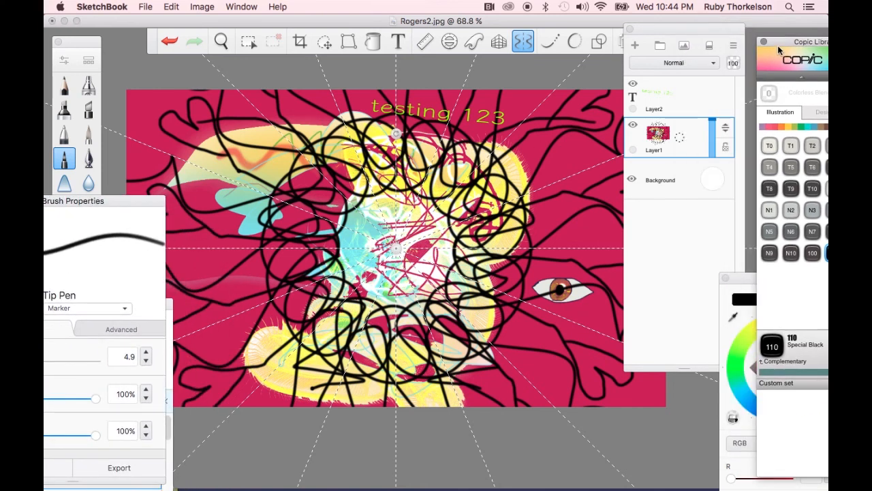
left_click_drag(688, 29, 729, 196)
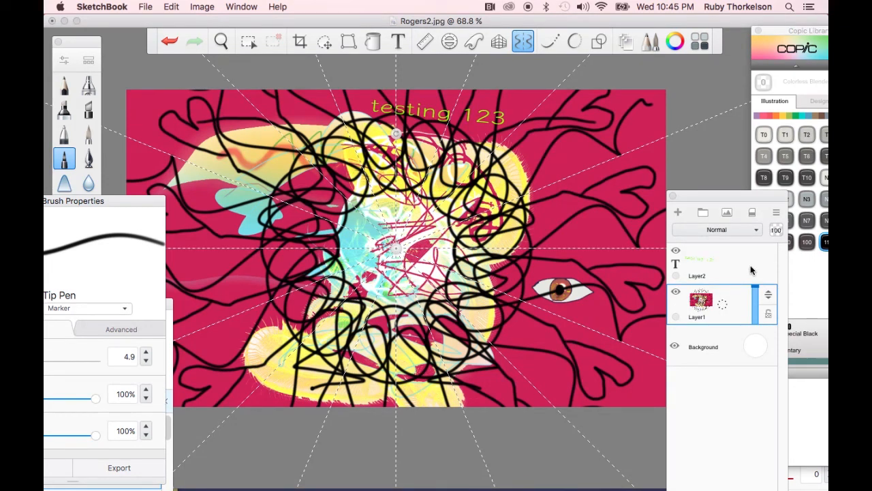
Start saving the drawing as a flattened image file
left_click(145, 6)
left_click(160, 88)
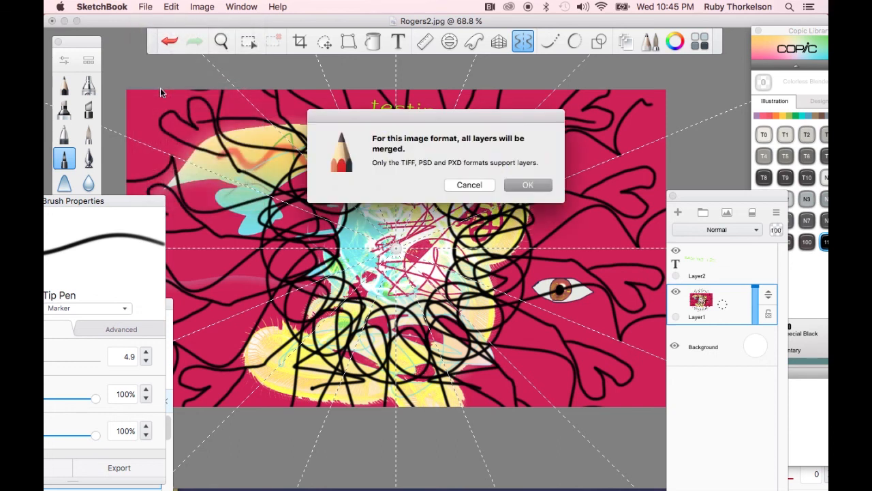